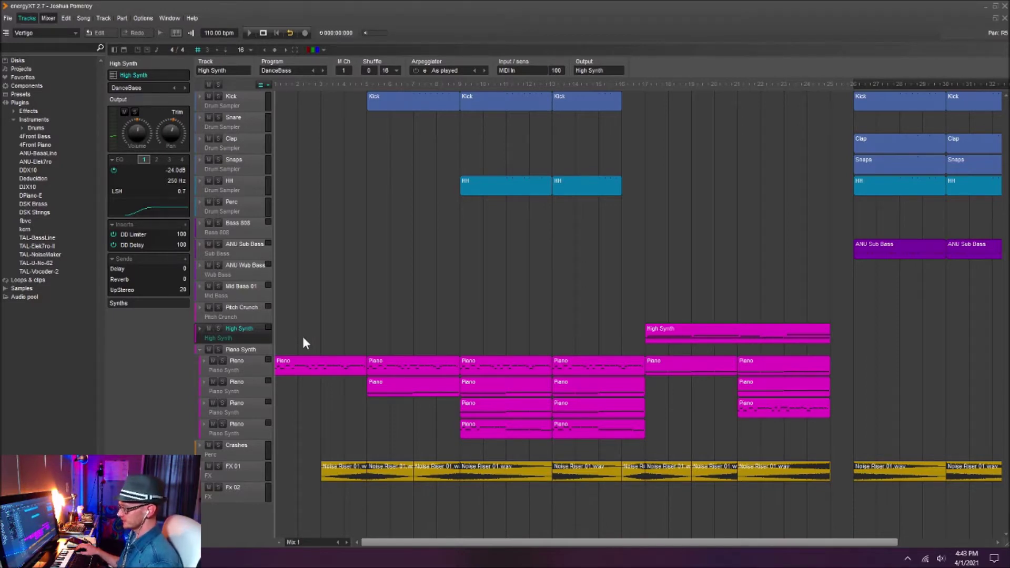
Select the first Piano track and play the arrangement from the start through the second Kick section after bar 26.
left_click(252, 373)
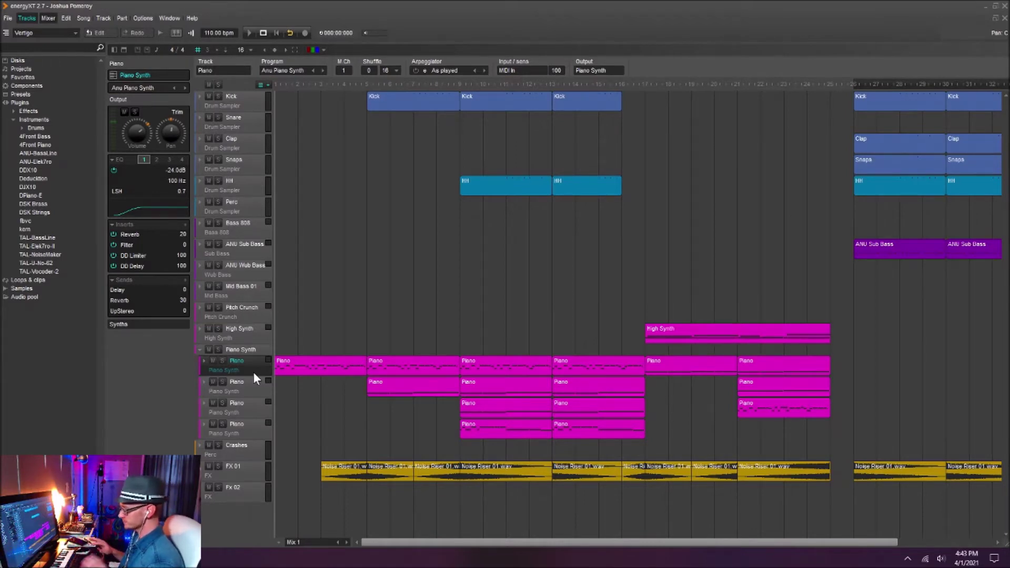
key("space")
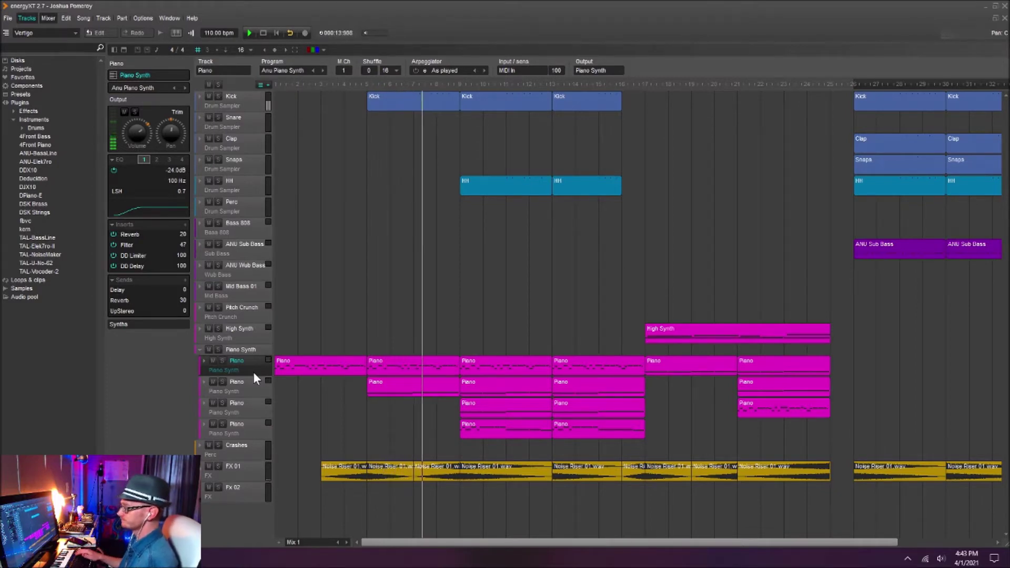
key("XF86AudioLowerVolume")
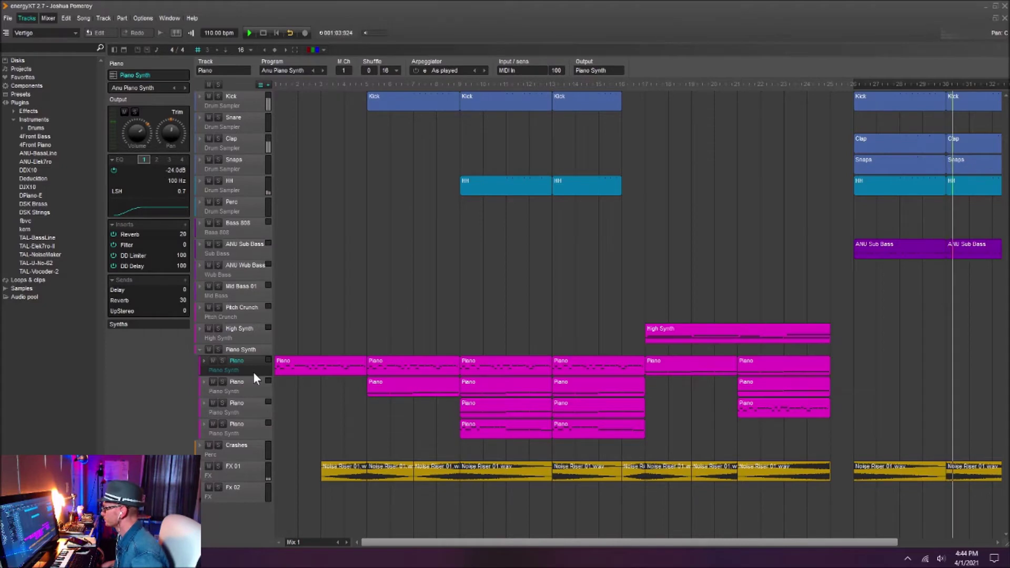
key("space")
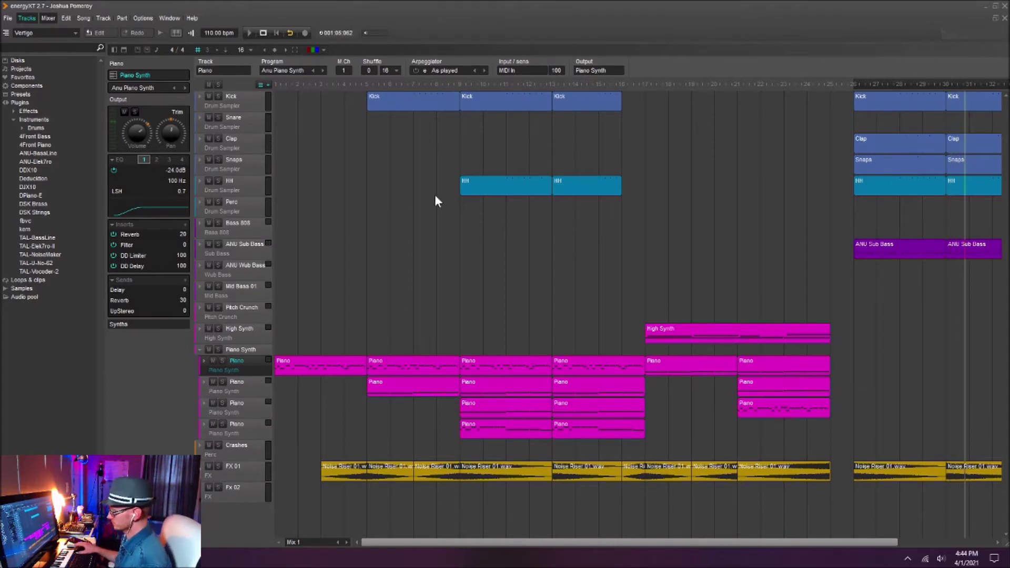
Solo the Piano Synth group and play it back from just before bar 13.
left_click(219, 350)
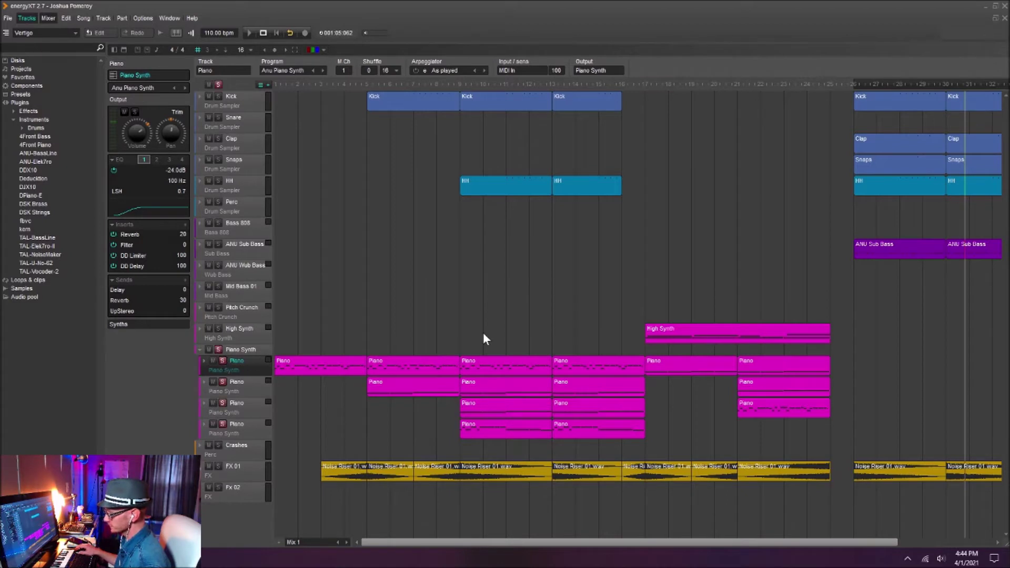
left_click(506, 83)
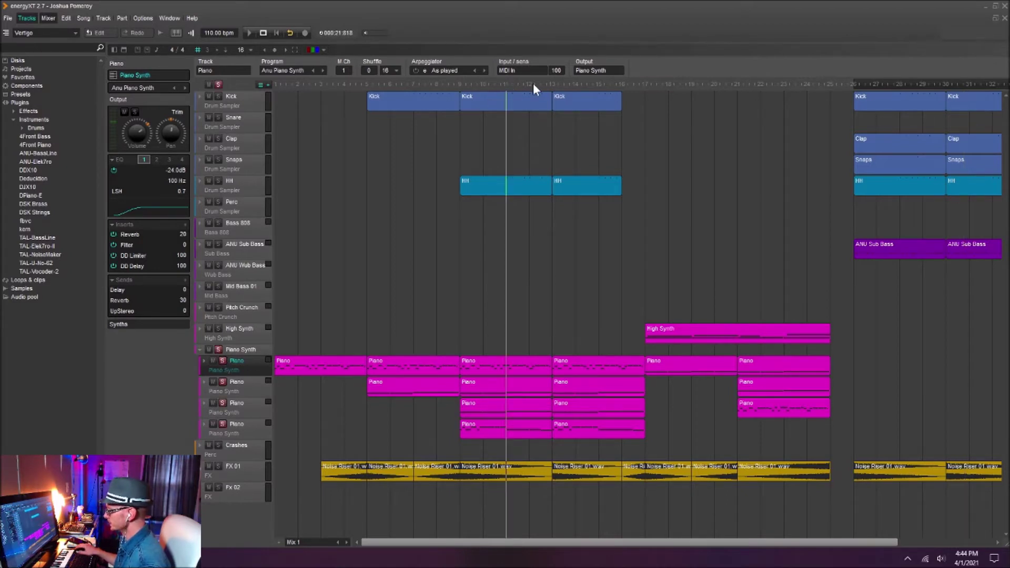
left_click(554, 86)
left_click(547, 88)
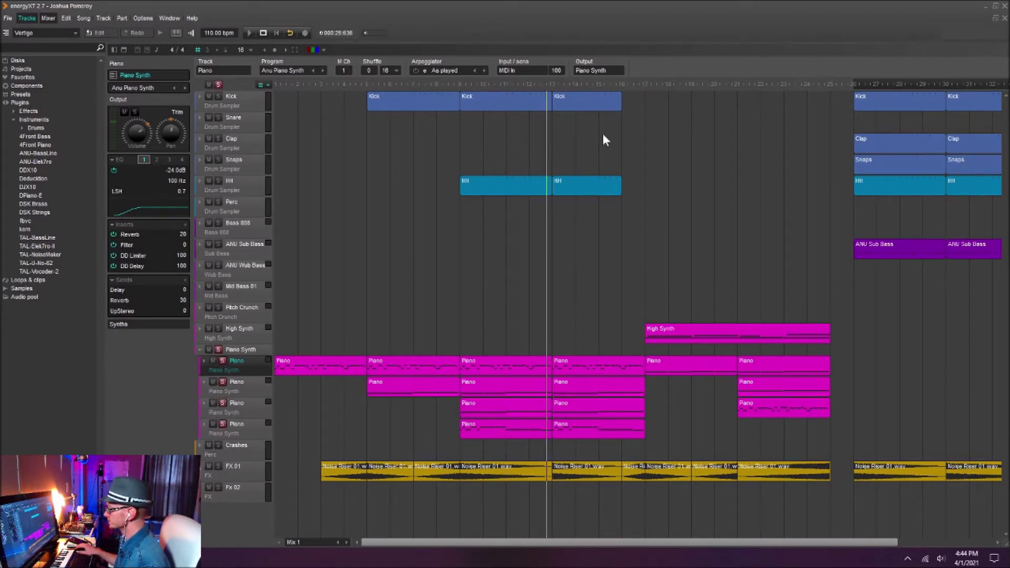
key("space")
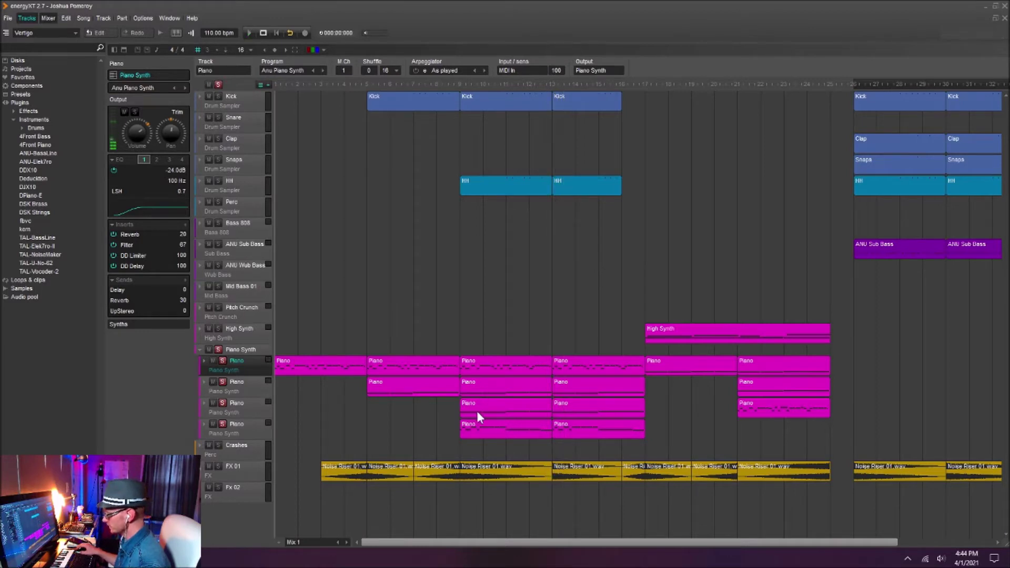
Open the first Piano track's Piano Synth sampler and examine its zone mapping and sample edit settings.
left_click(200, 348)
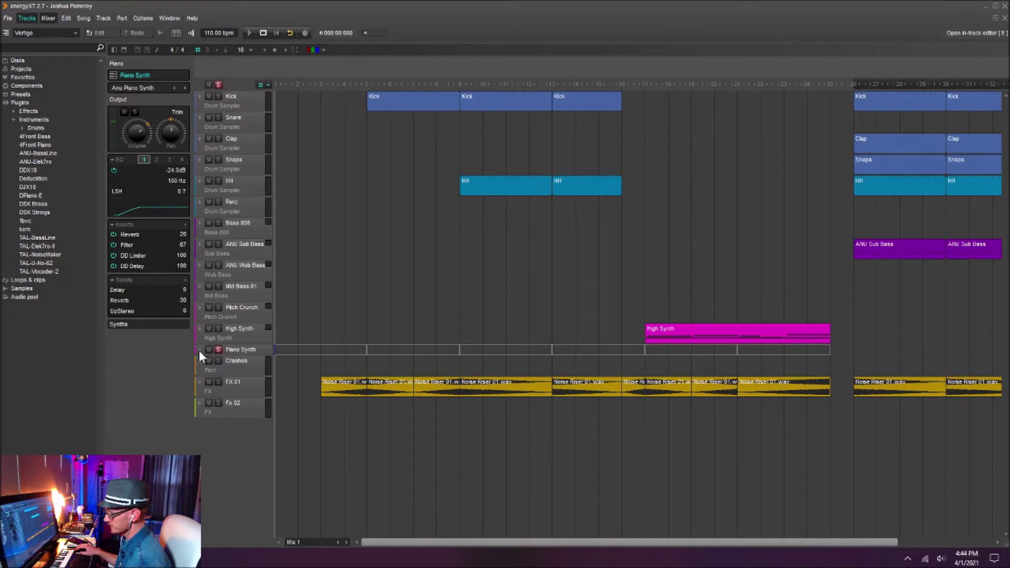
left_click(199, 350)
double_click(226, 371)
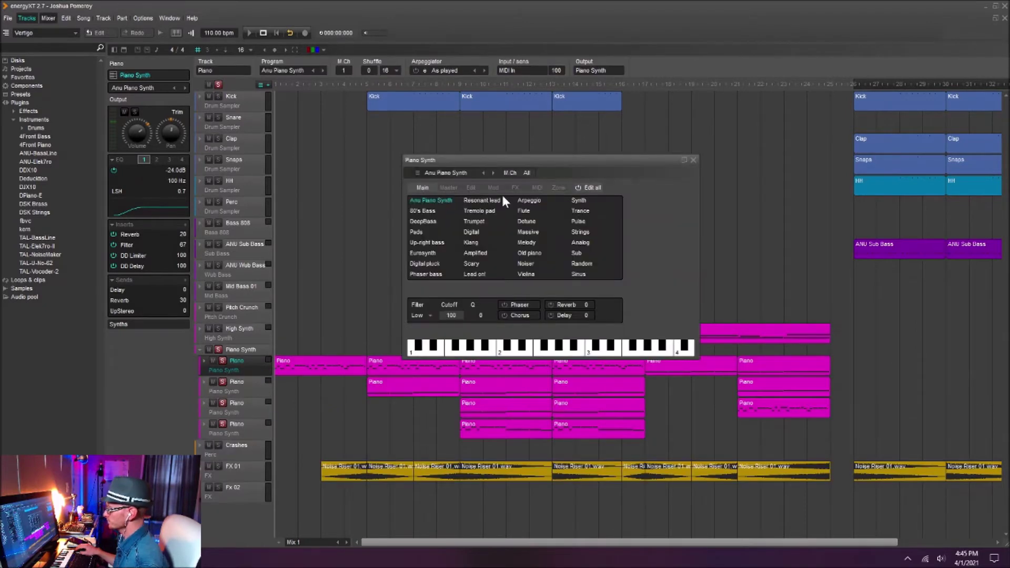
left_click(559, 187)
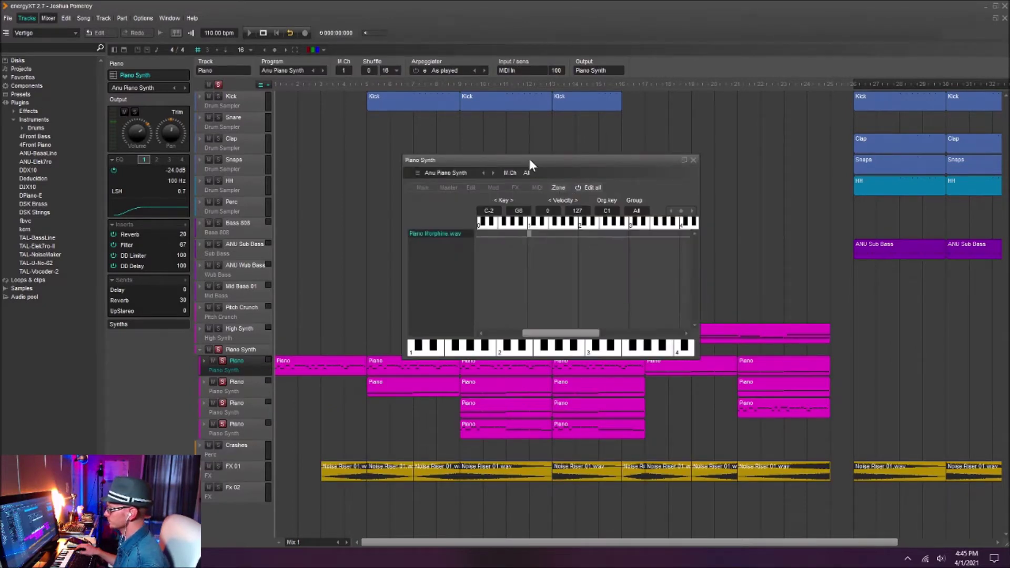
left_click(469, 187)
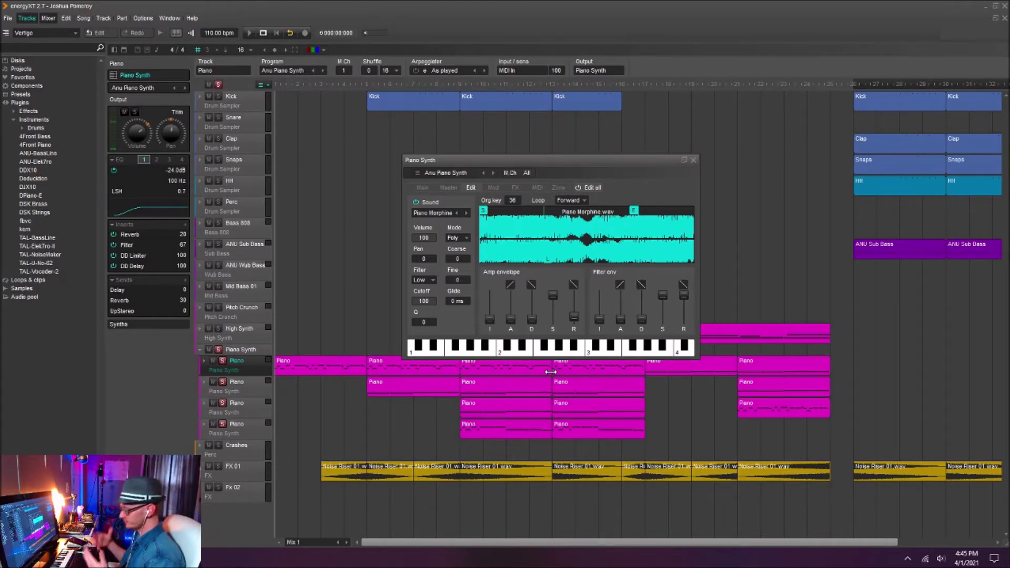
left_click(693, 159)
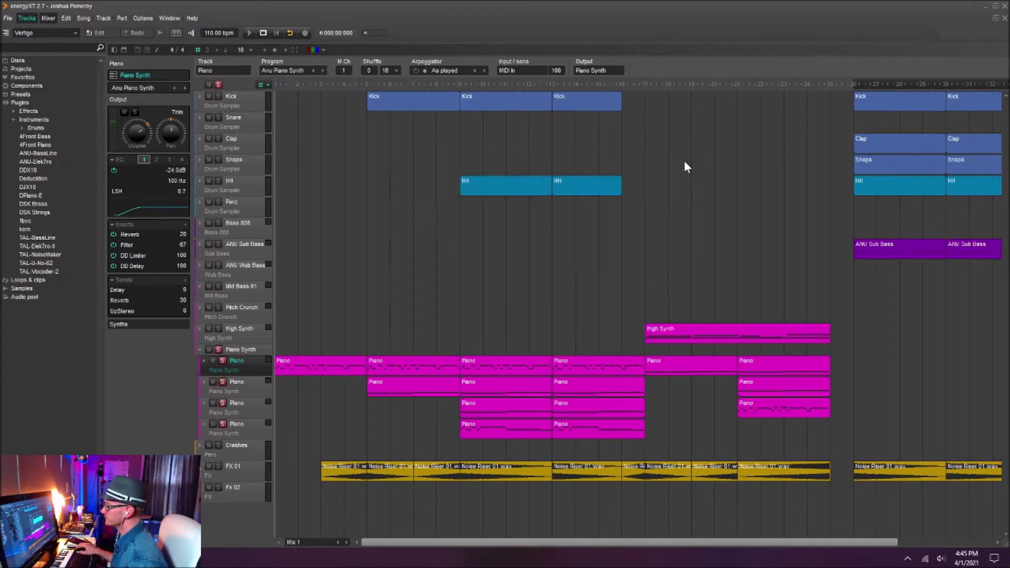
Collapse the Piano Synth group and add a 4Front Piano instrument track below Fx 02.
left_click(27, 121)
left_click(31, 122)
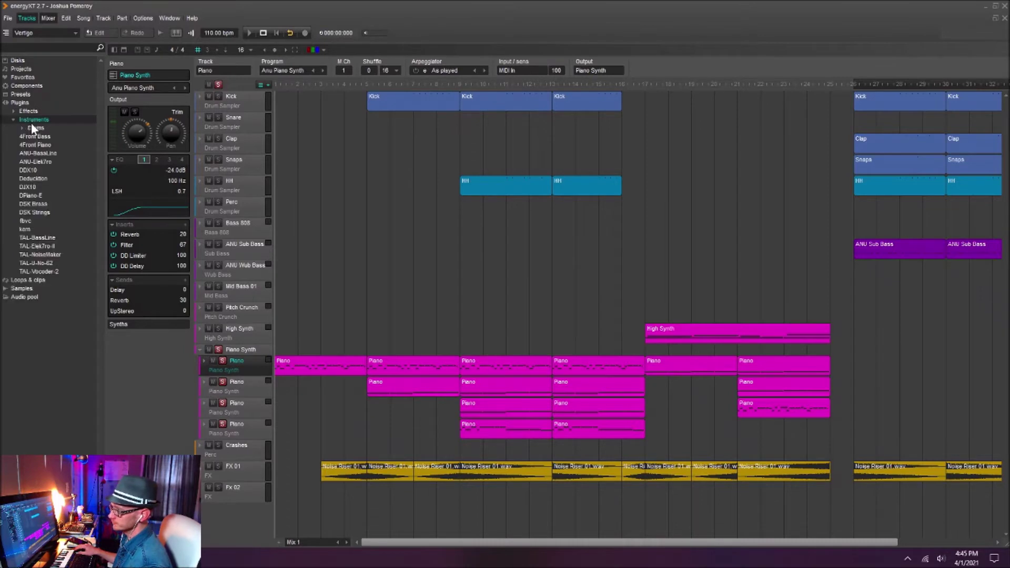
left_click(198, 349)
left_click(242, 370)
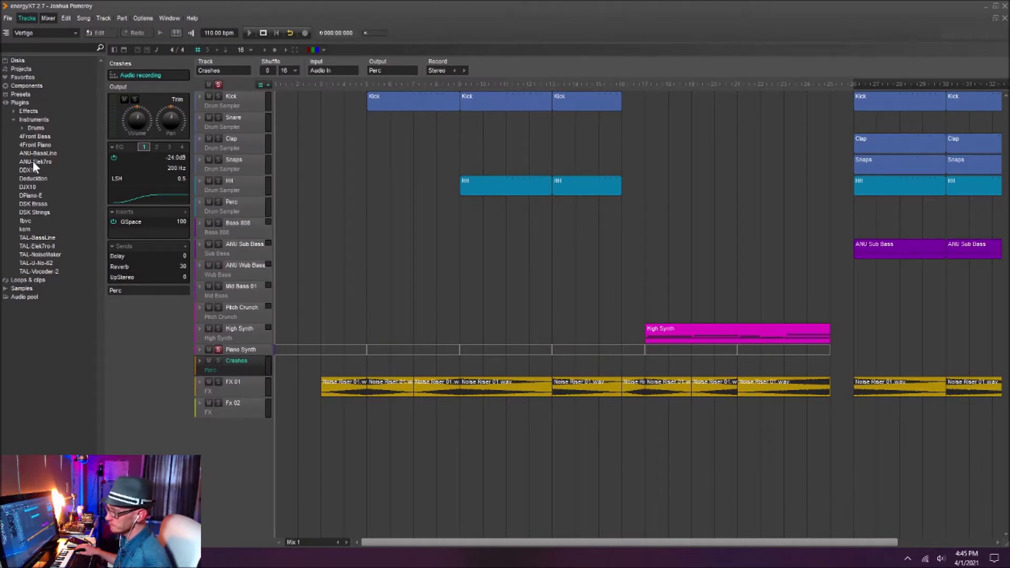
left_click_drag(36, 145, 236, 428)
double_click(242, 427)
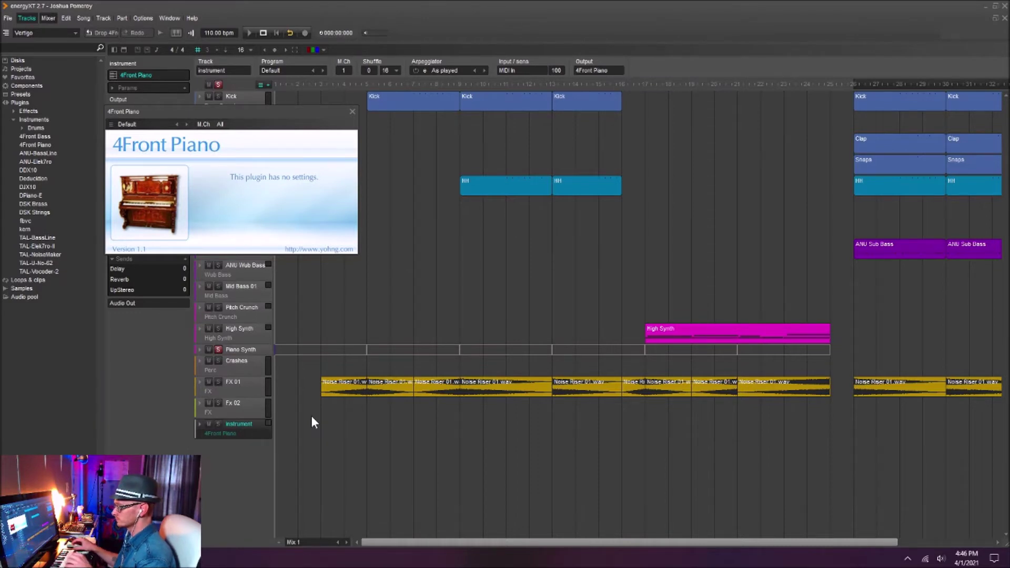
left_click(352, 112)
Add a Reverb insert to the 4Front Piano track at level 30 and open its settings clear of the track controls.
key("F2")
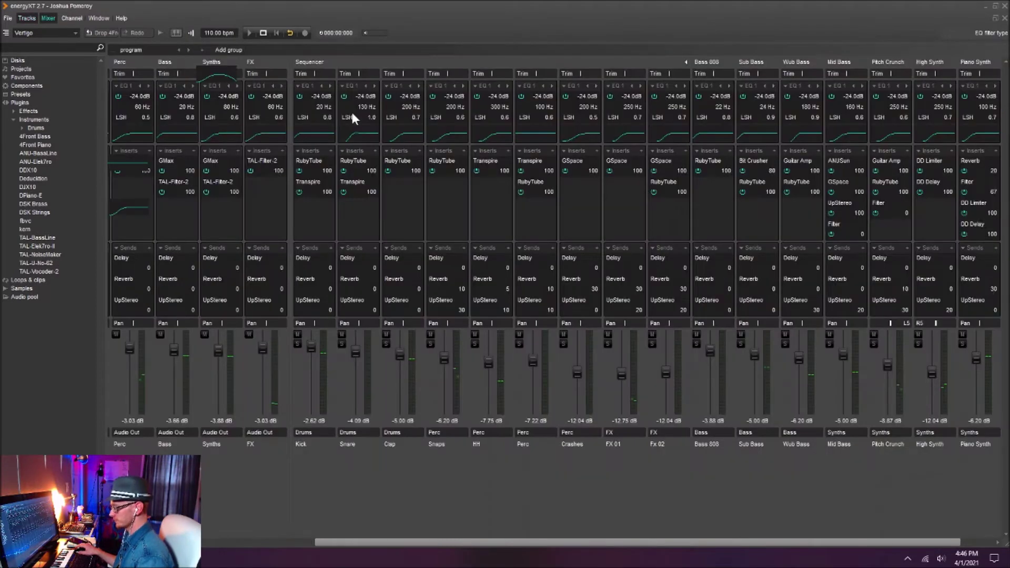
key("F1")
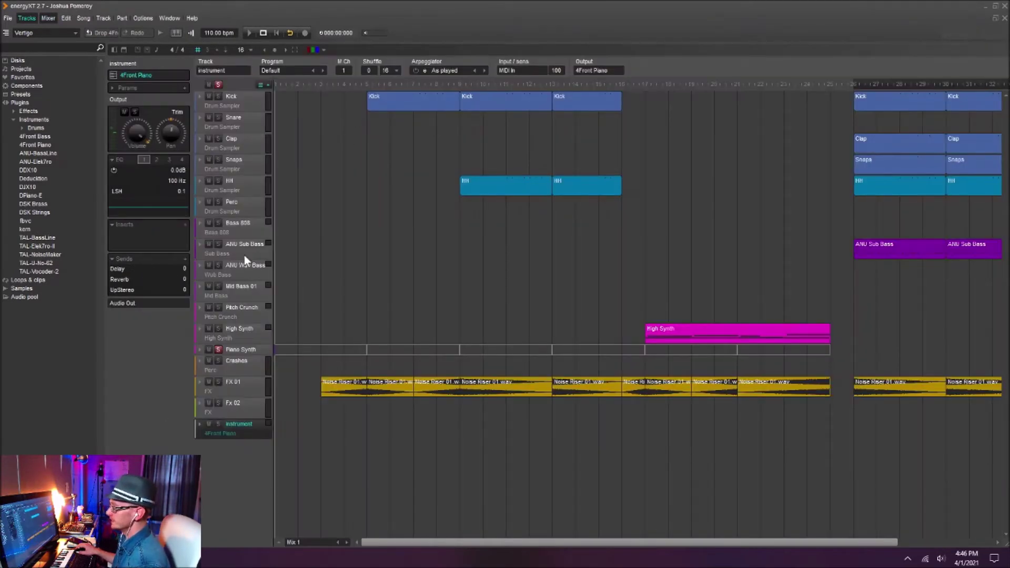
left_click(181, 224)
mouse_move(206, 242)
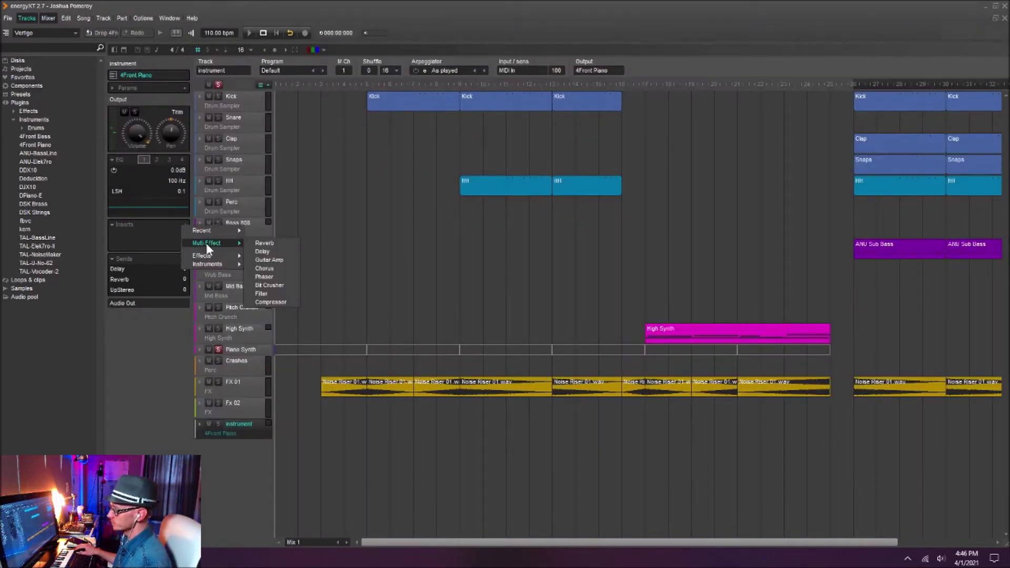
left_click(288, 244)
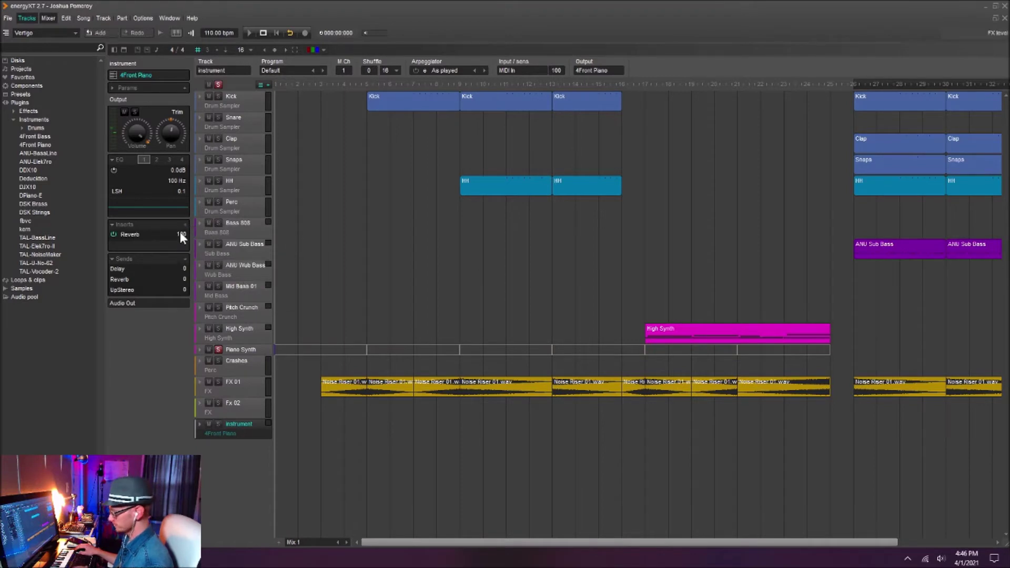
left_click(133, 234)
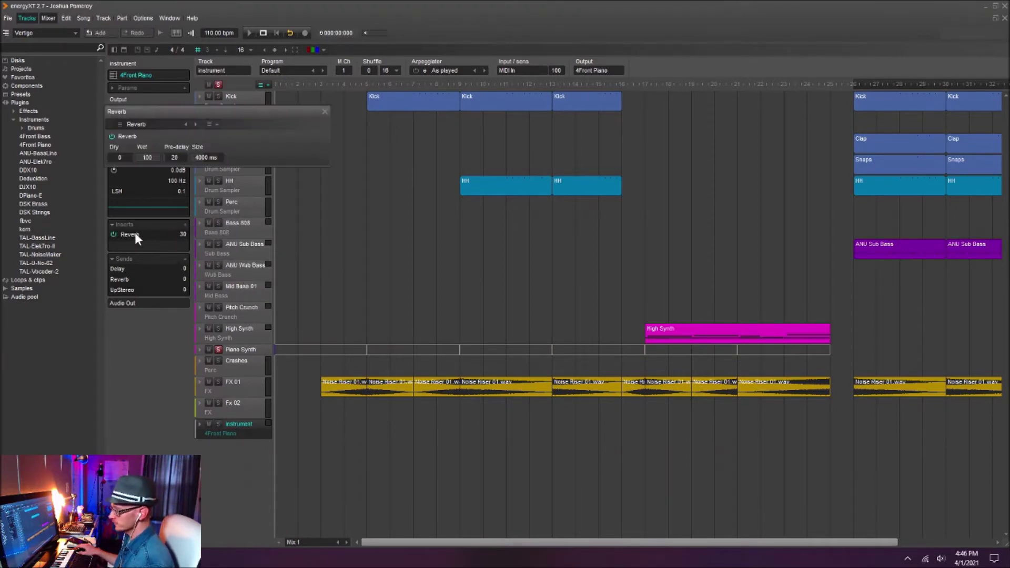
left_click_drag(221, 111, 434, 167)
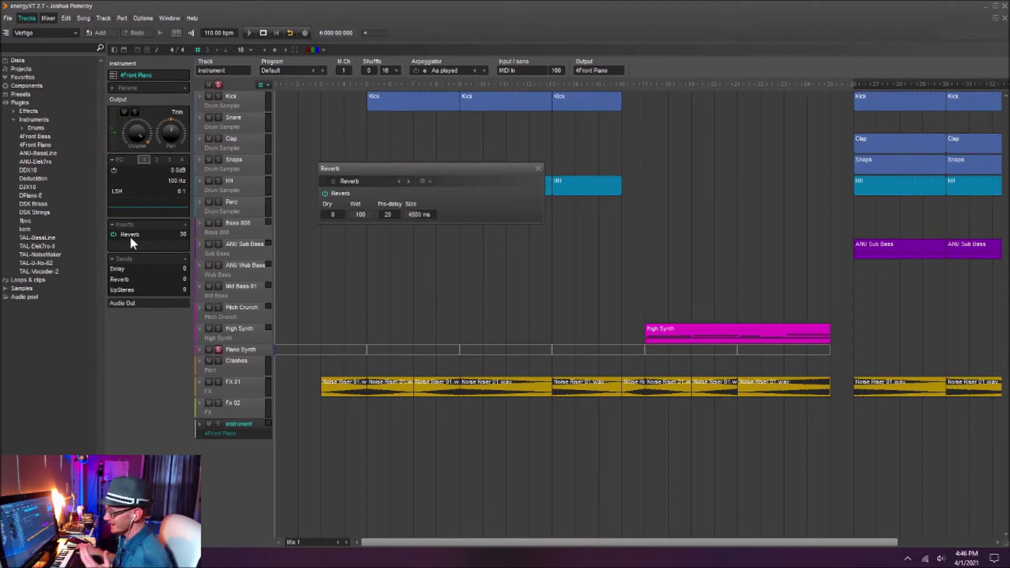
Add DD Overdrive after the Reverb on the 4Front Piano track, check its controls, and close both effect windows.
left_click(184, 223)
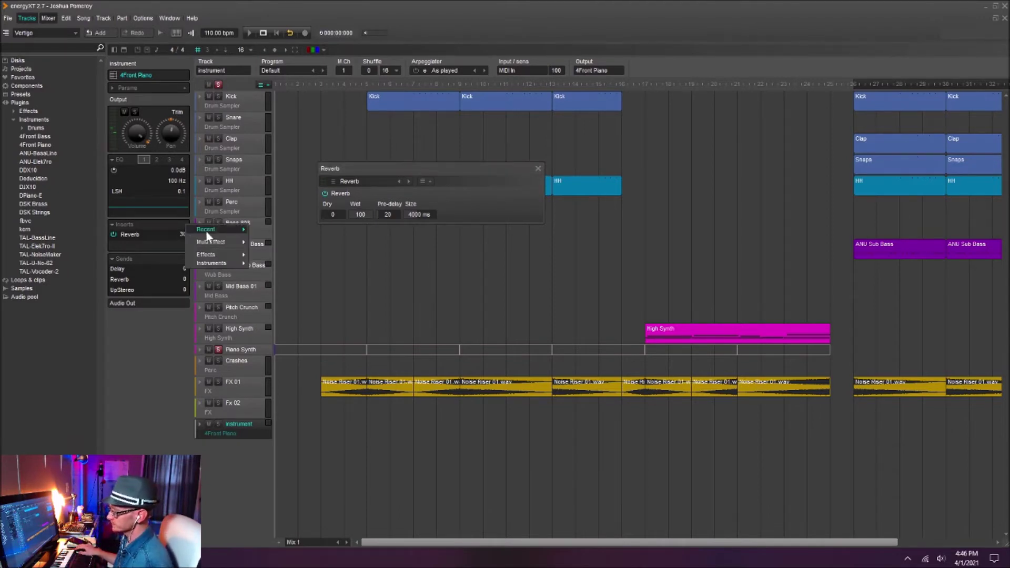
mouse_move(210, 230)
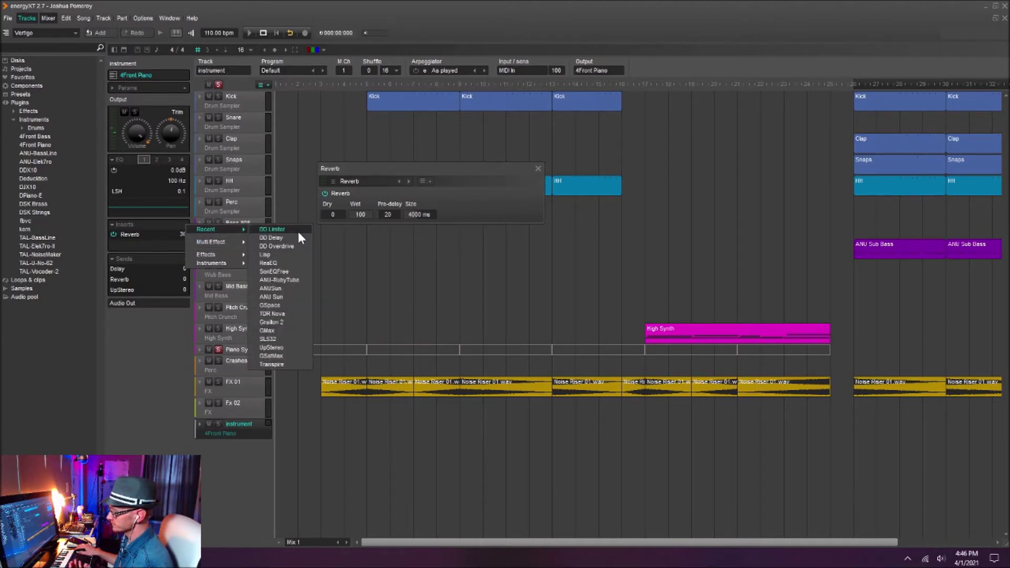
left_click(284, 245)
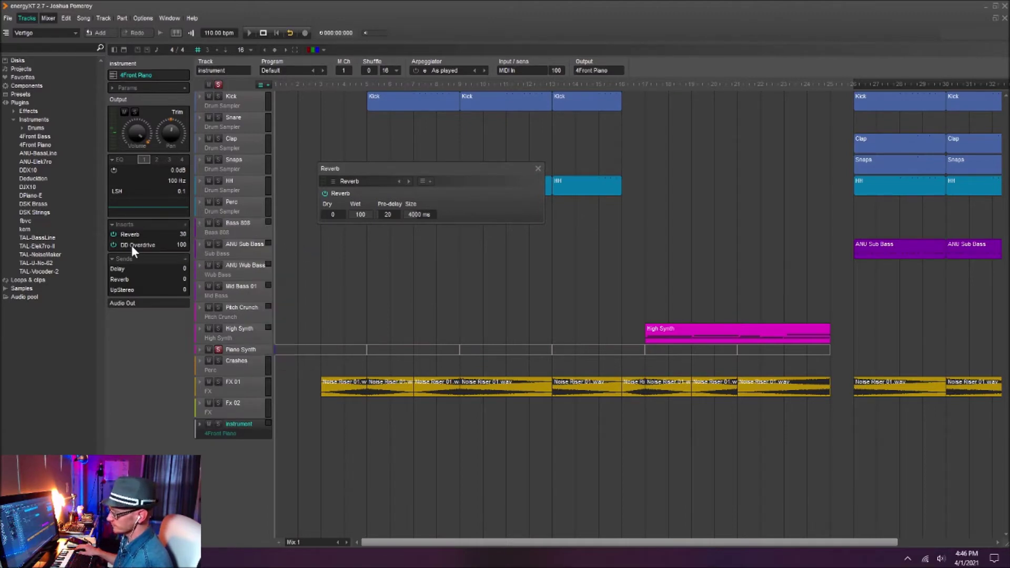
double_click(132, 245)
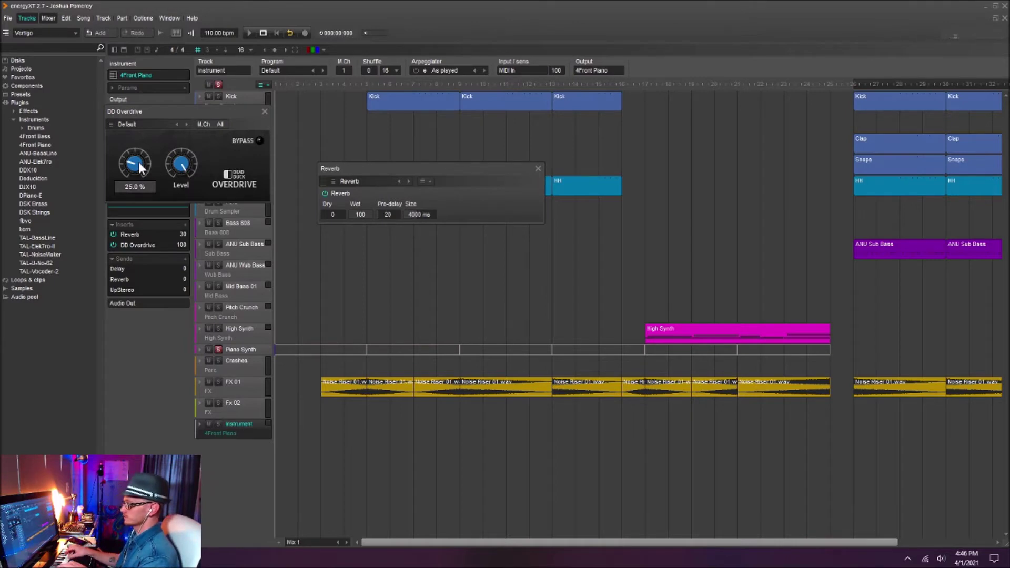
left_click(265, 112)
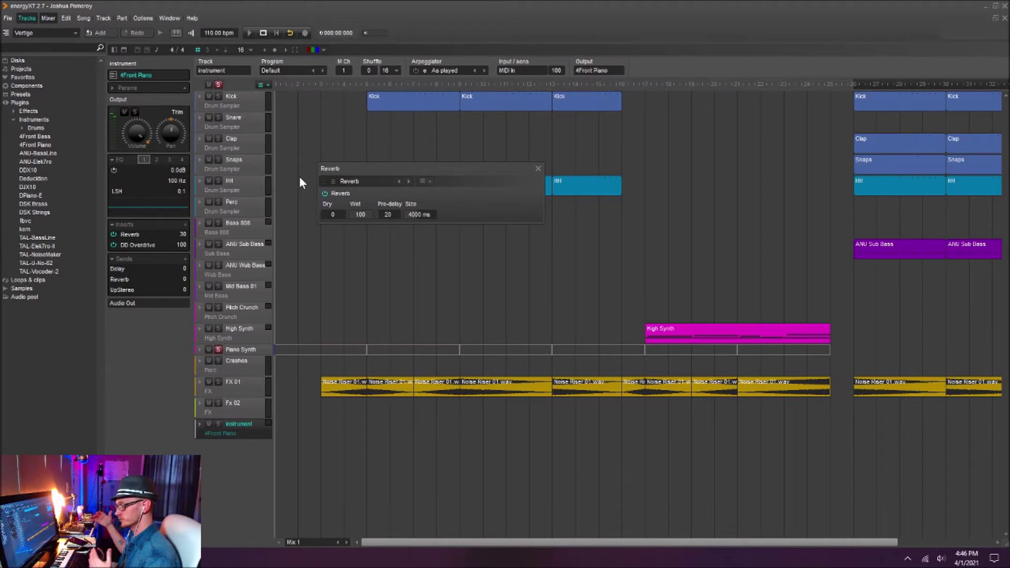
left_click(538, 168)
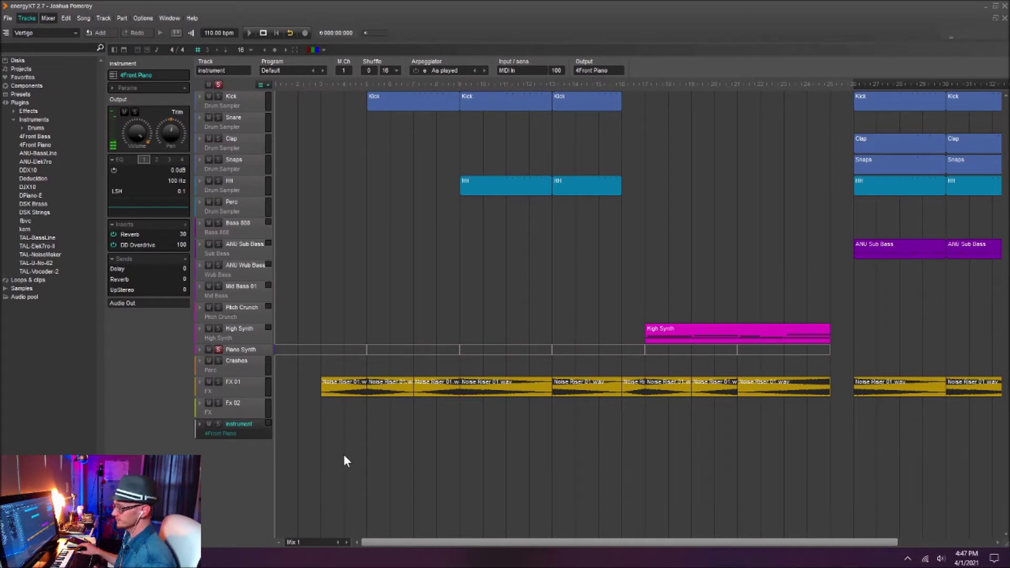
Switch to ocenaudio, load the Piano Morphine file from the desktop, and play it.
left_click(986, 8)
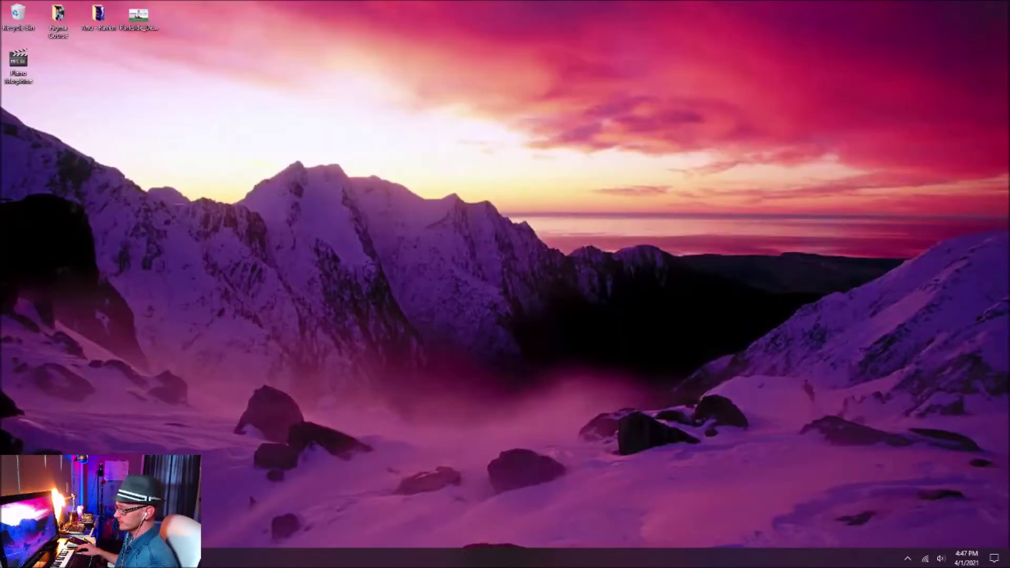
key("super")
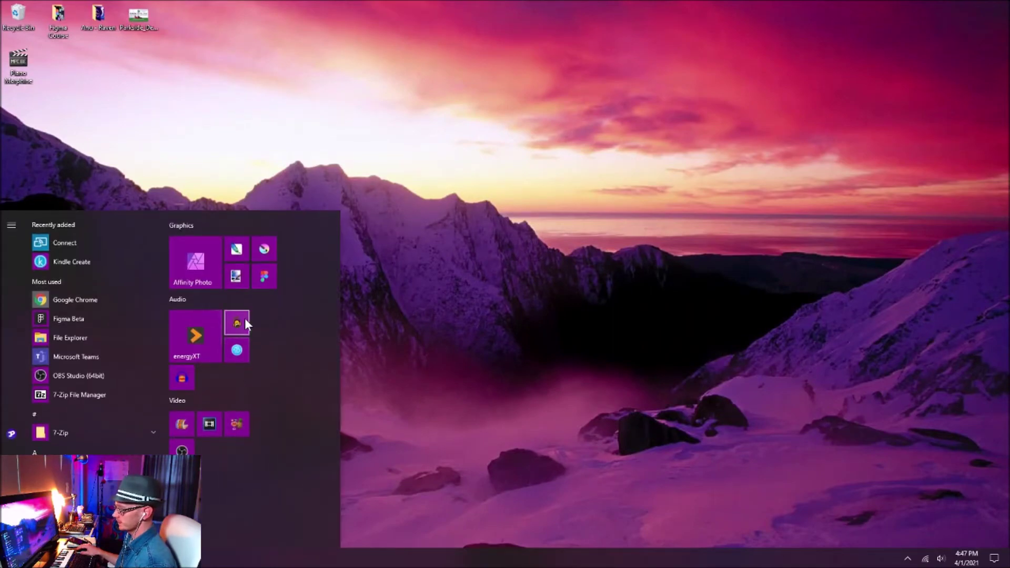
key("super")
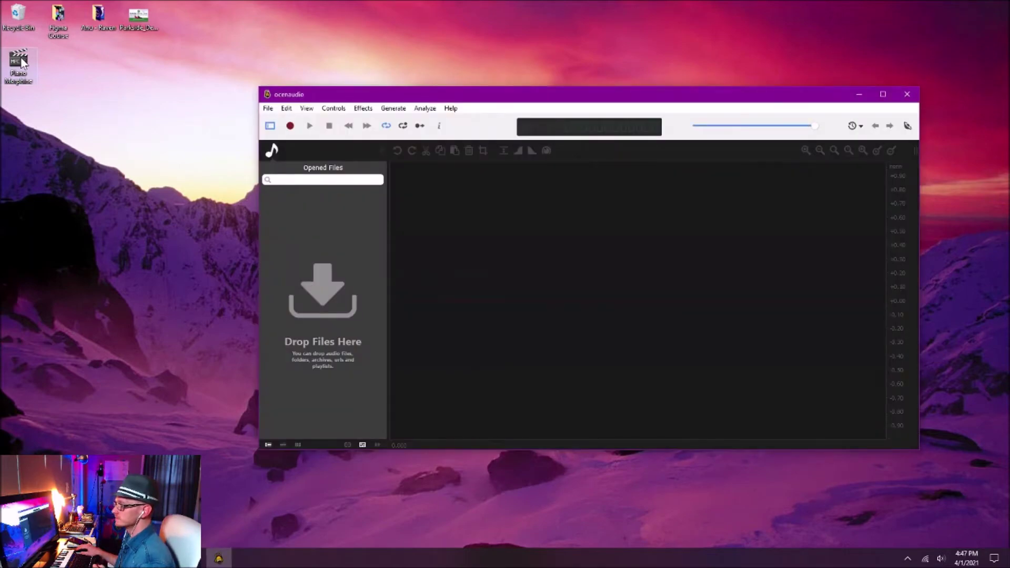
left_click_drag(21, 62, 488, 254)
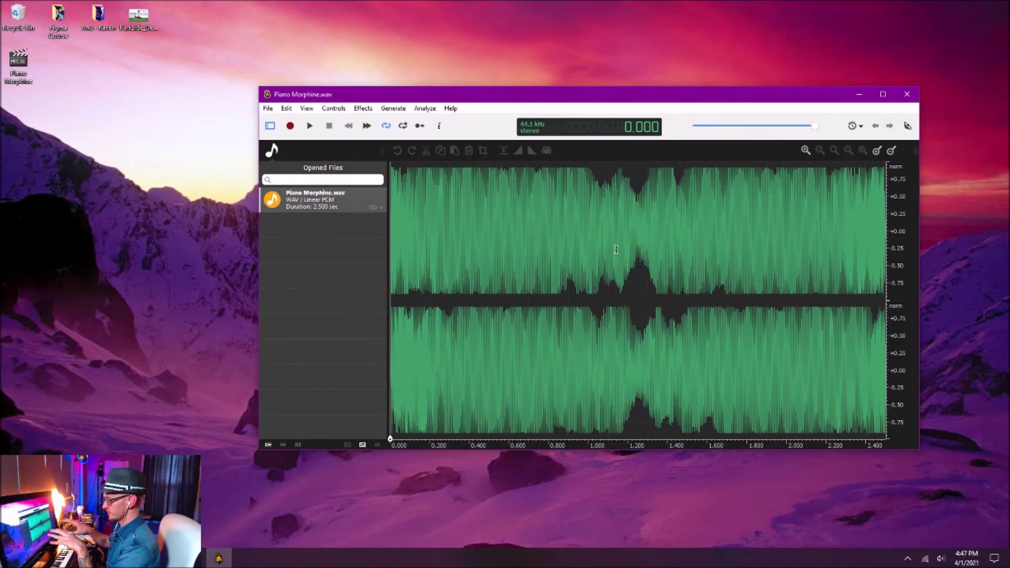
key("space")
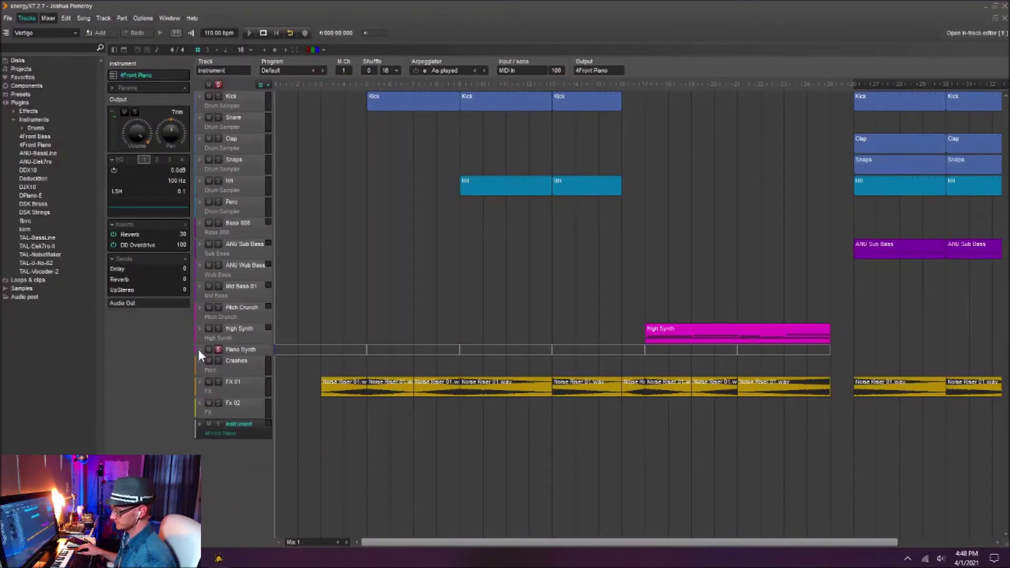
Expand the Piano Synth group, open the first Piano track's sampler, and compare its sample with Piano Morphine.wav in ocenaudio, minimizing ocenaudio when done.
left_click(199, 349)
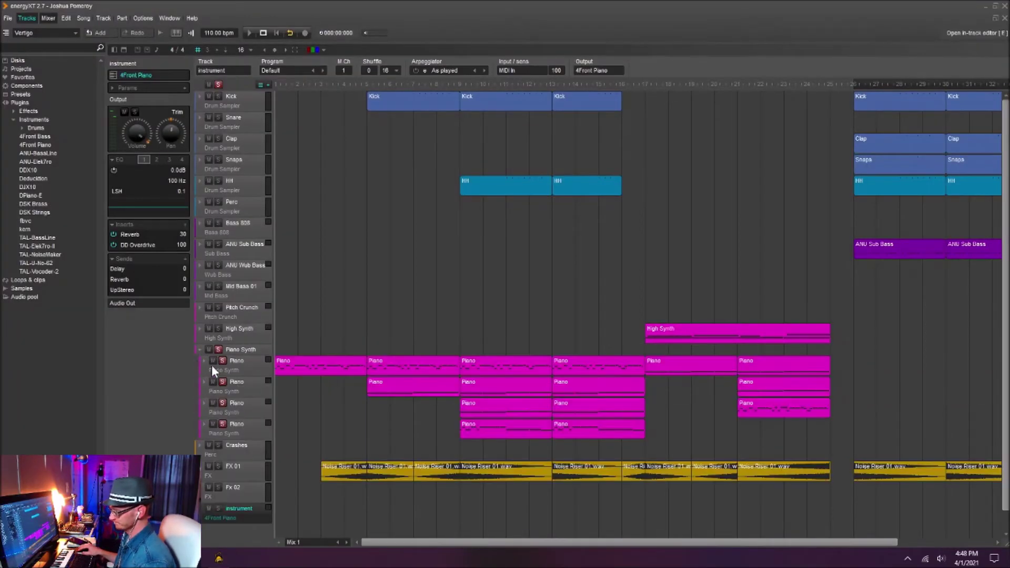
double_click(230, 368)
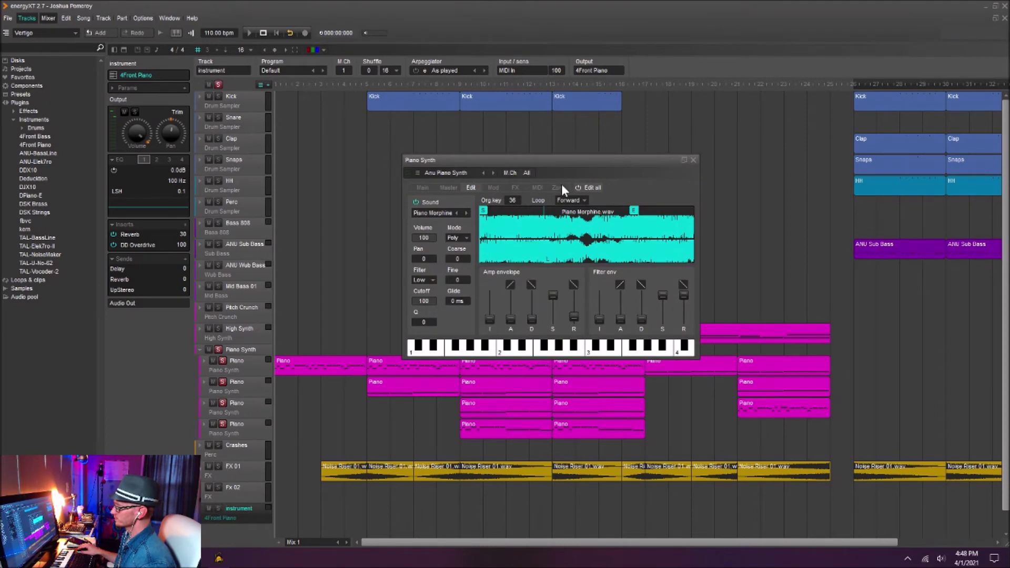
left_click(219, 556)
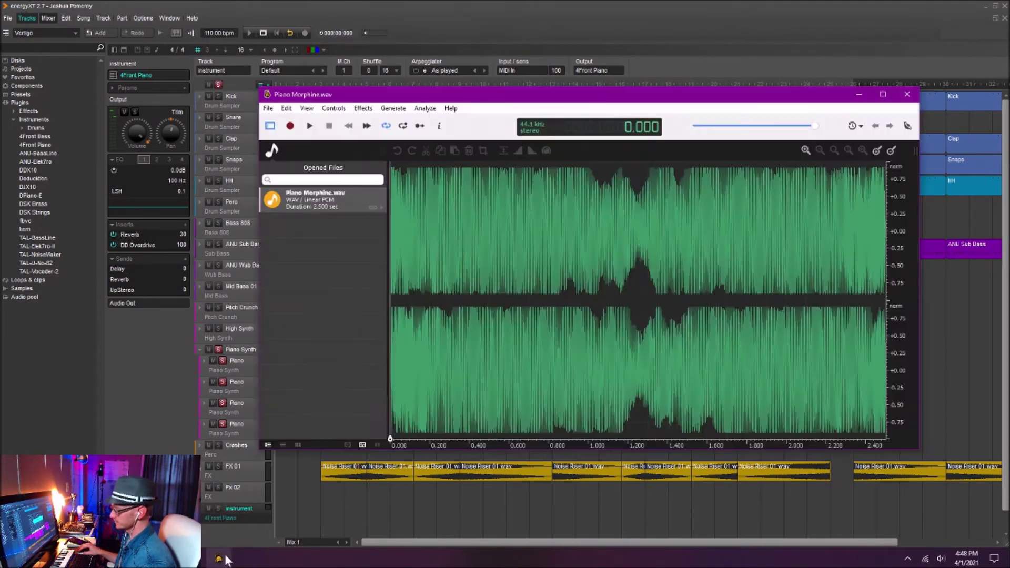
left_click_drag(757, 103, 686, 226)
left_click(851, 220)
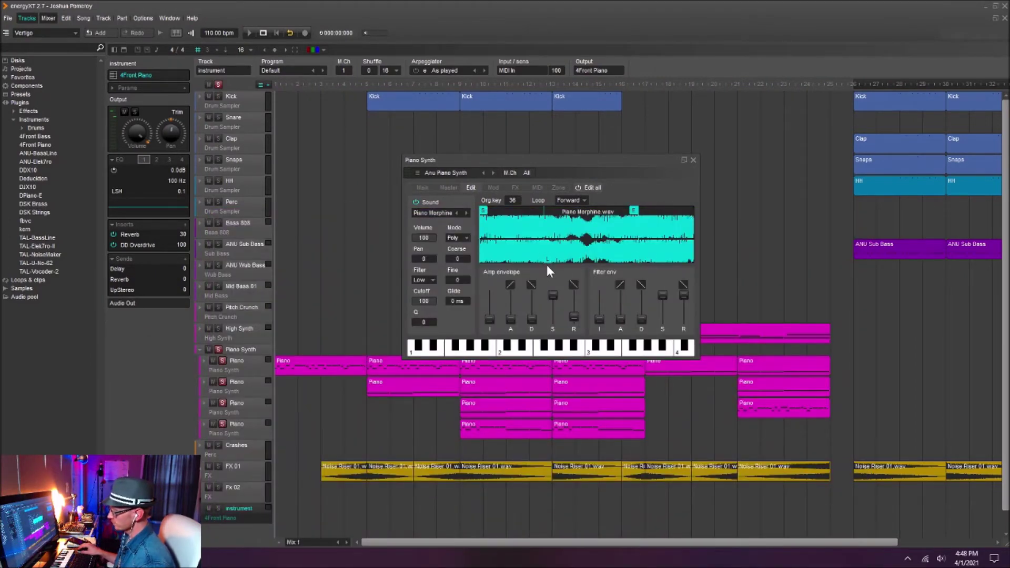
Select the first Piano track in the Piano Synth group and play its opening notes briefly from the song start.
left_click(260, 370)
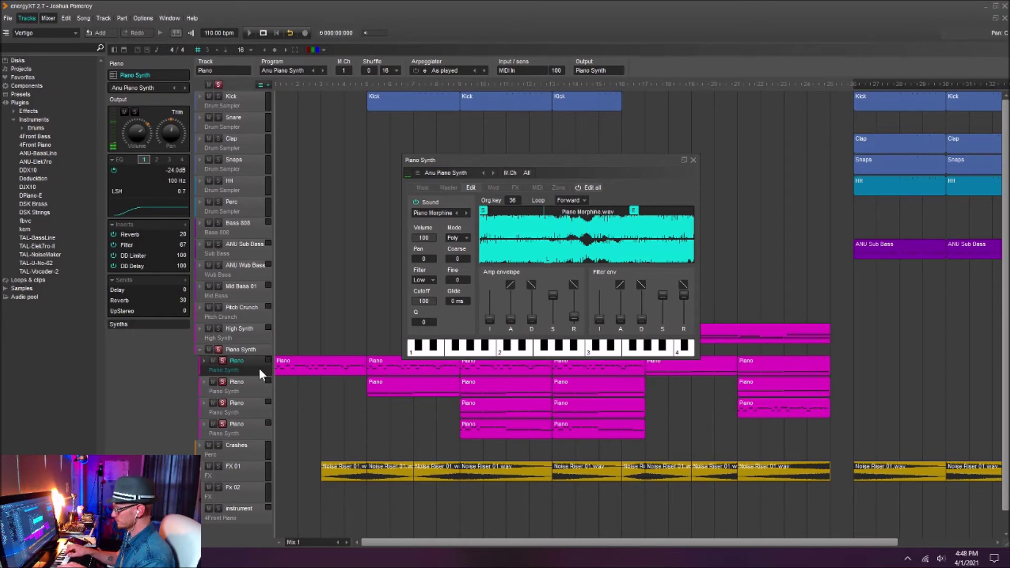
key("space")
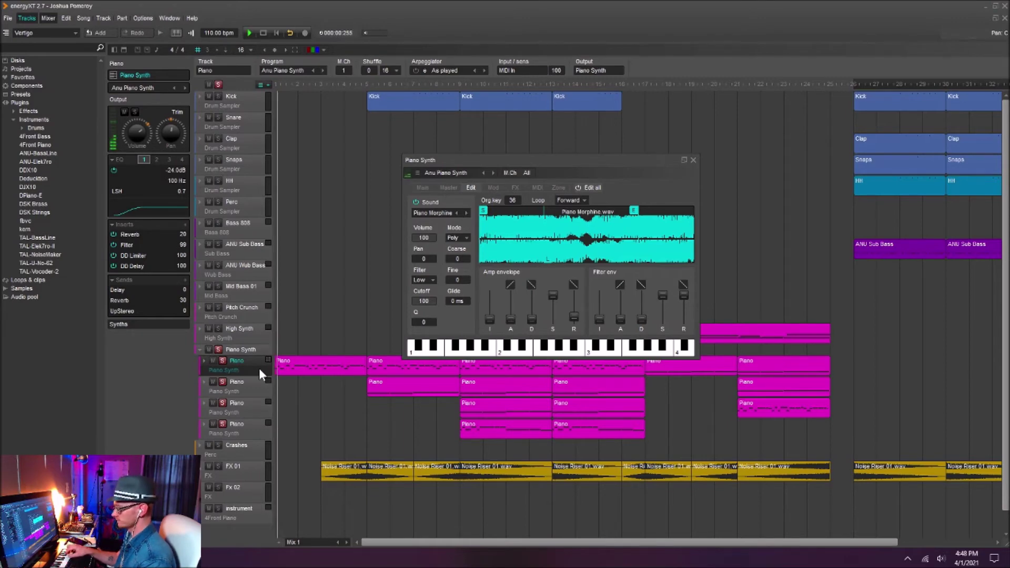
key("space")
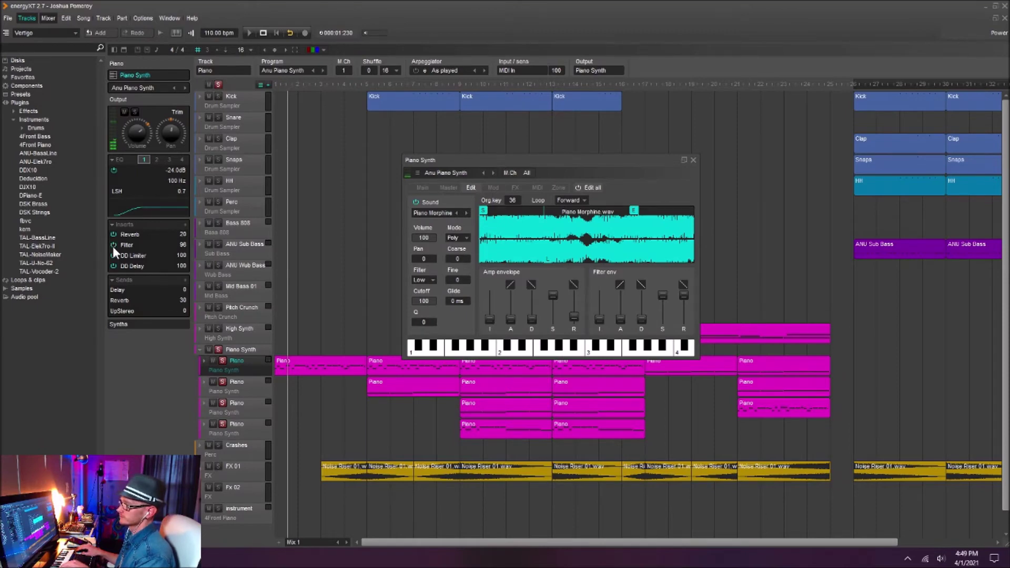
Examine the DD Limiter and DD Delay inserts on the Piano track, and close both effect windows and the Piano Synth sampler.
double_click(140, 255)
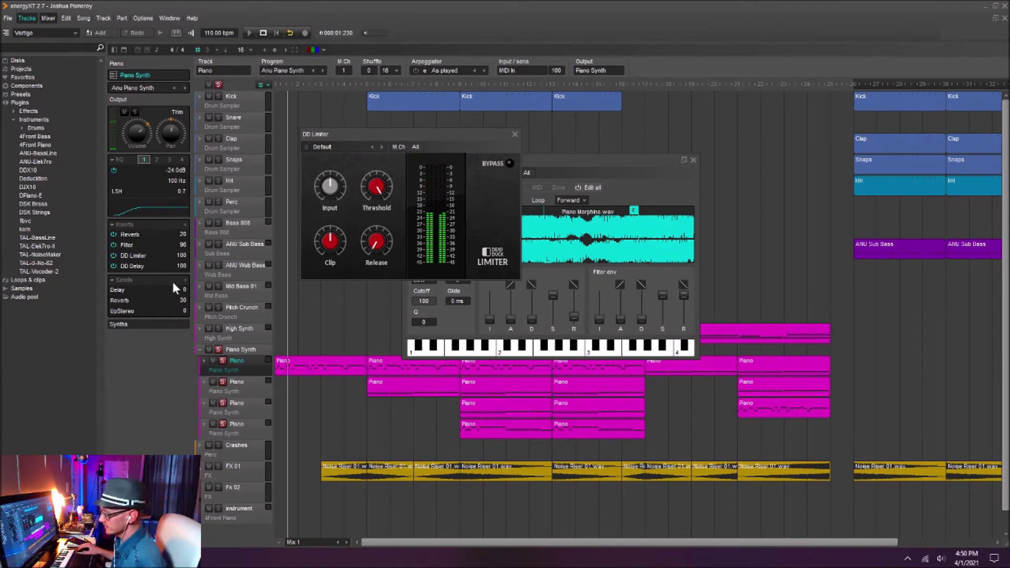
left_click(138, 266)
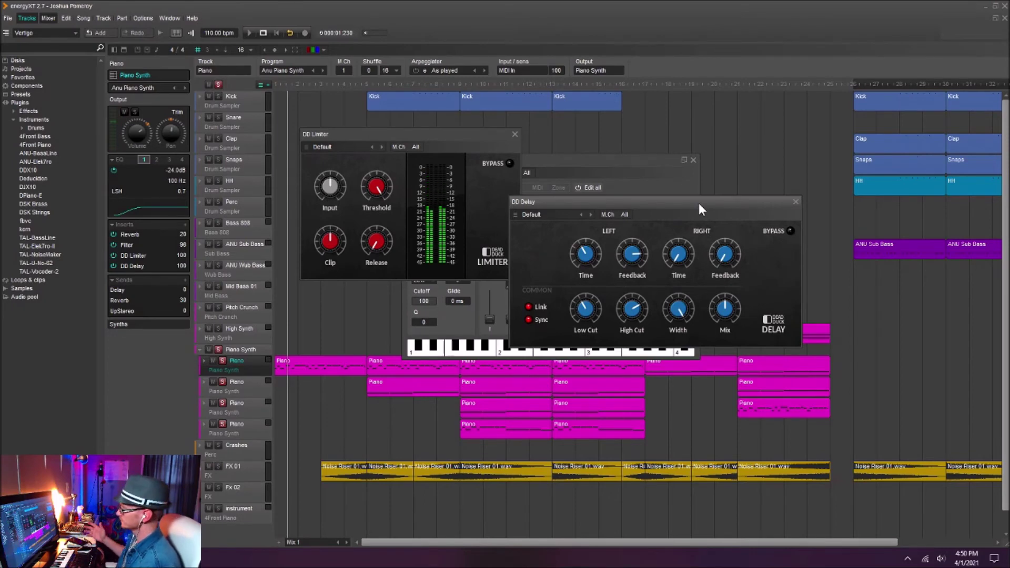
left_click(795, 202)
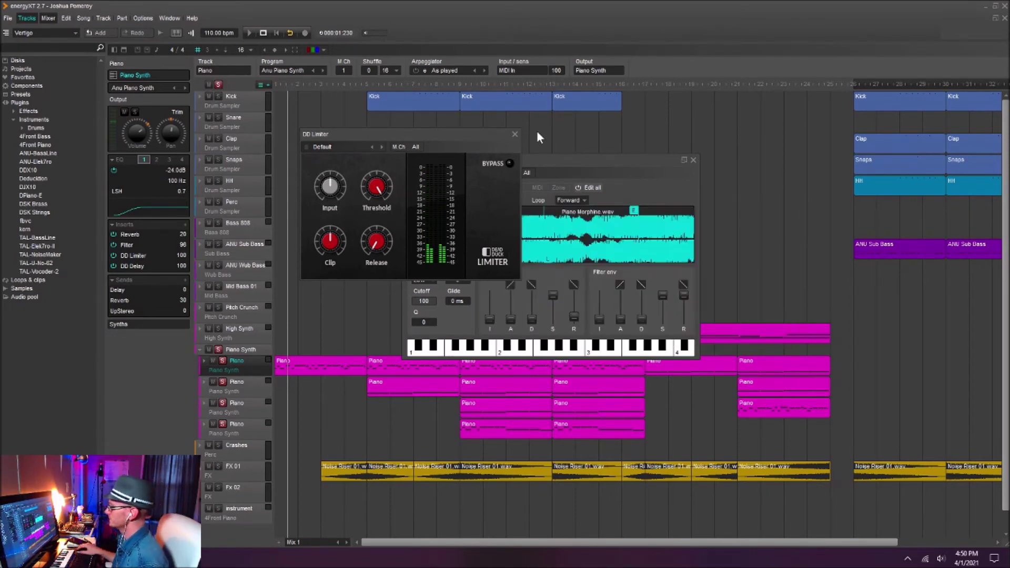
left_click(514, 135)
left_click(693, 160)
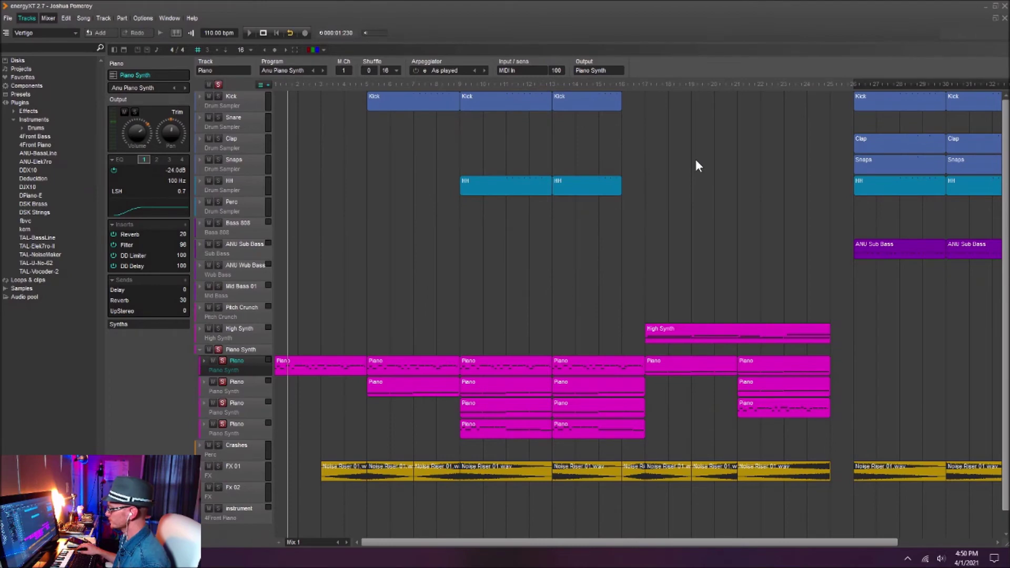
Open the High Synth sampler, solo its track alongside Piano Synth, and play from bar 17 with the sampler window clear of the track controls.
left_click(226, 340)
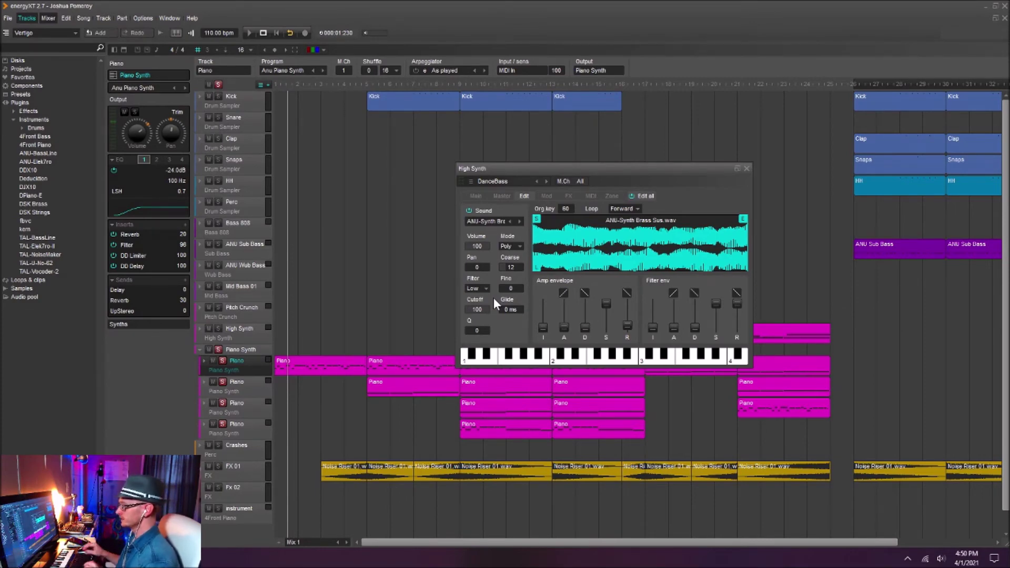
left_click(257, 336)
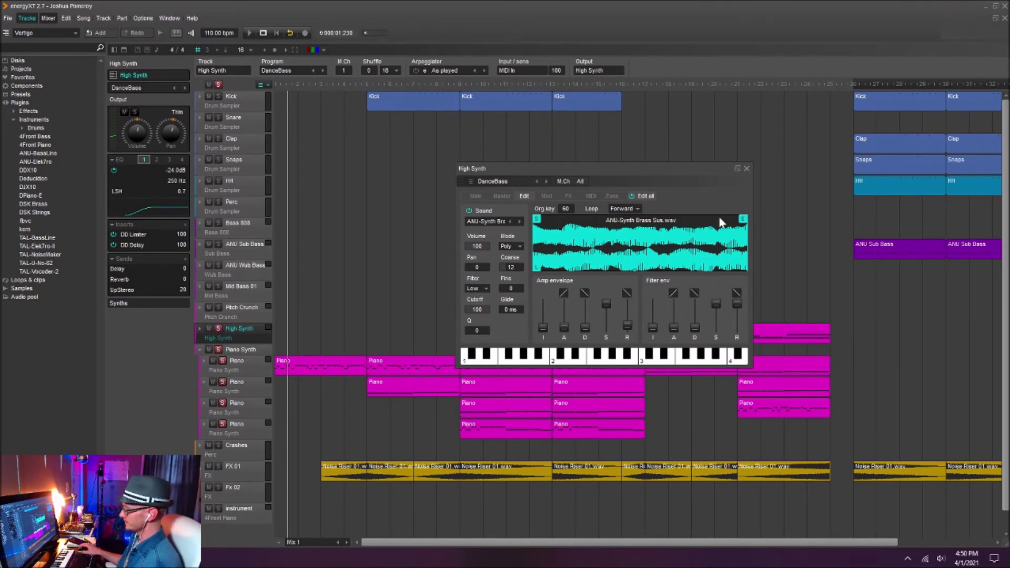
left_click_drag(711, 181, 509, 343)
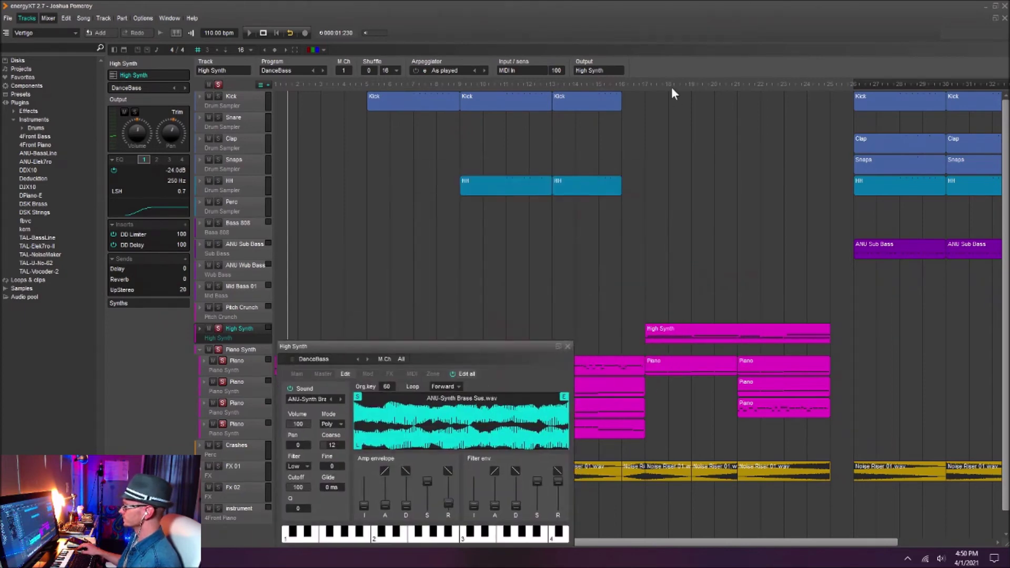
left_click(644, 84)
key("space")
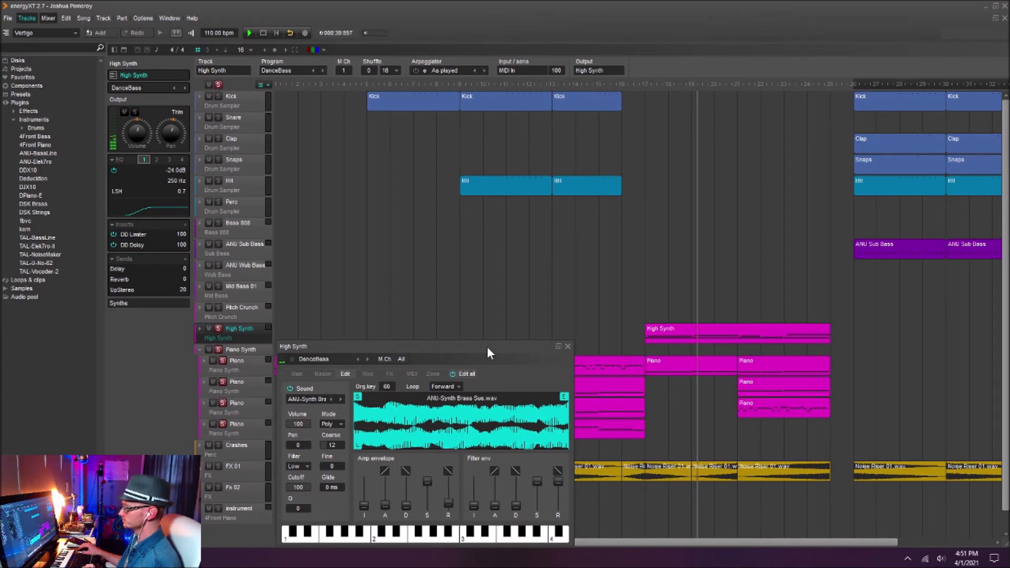
left_click_drag(487, 346, 582, 247)
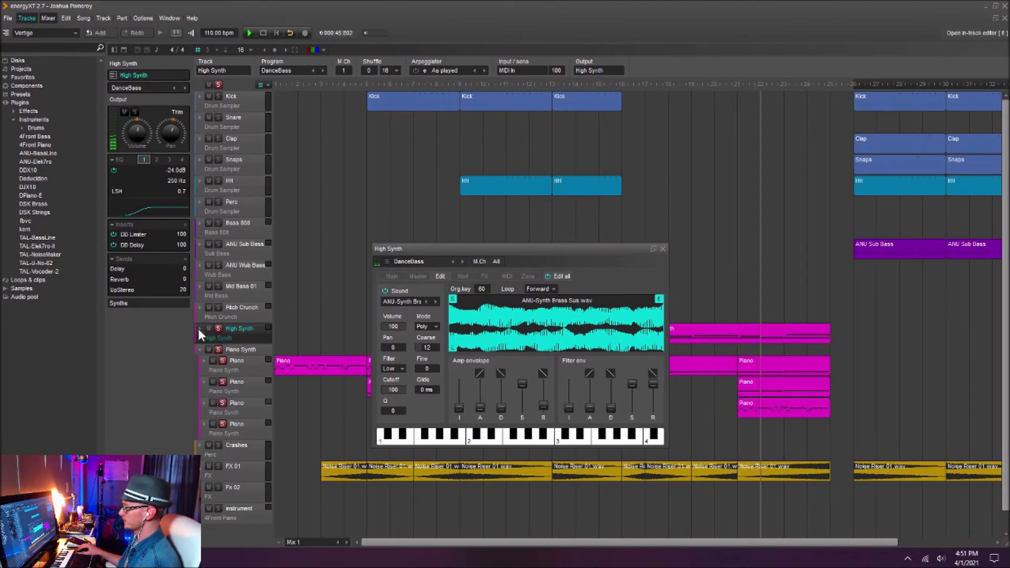
Unsolo the Piano Synth group and expand the High Synth track's in-track note and pitch wheel editor.
left_click(221, 346)
left_click(219, 348)
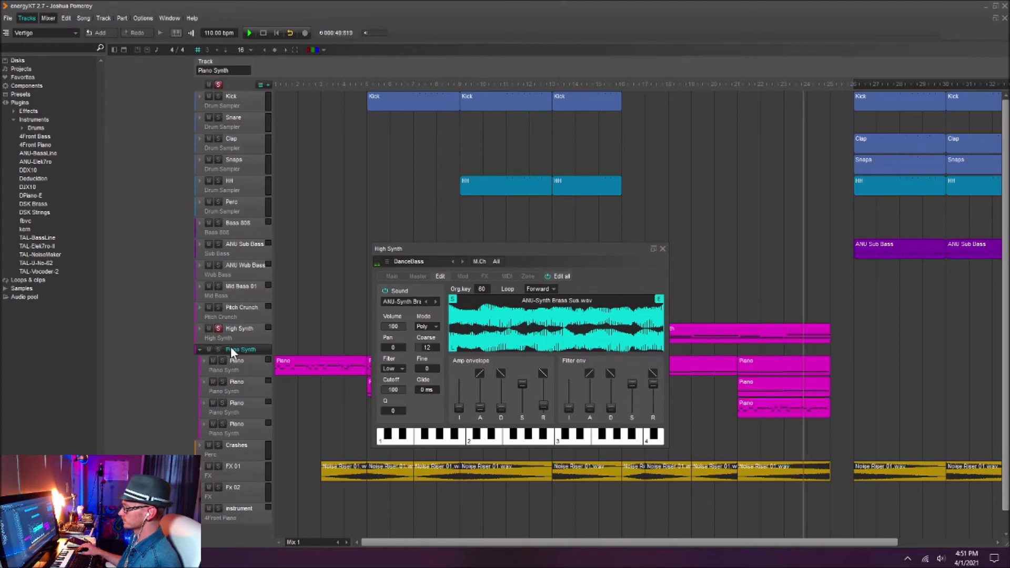
left_click(199, 327)
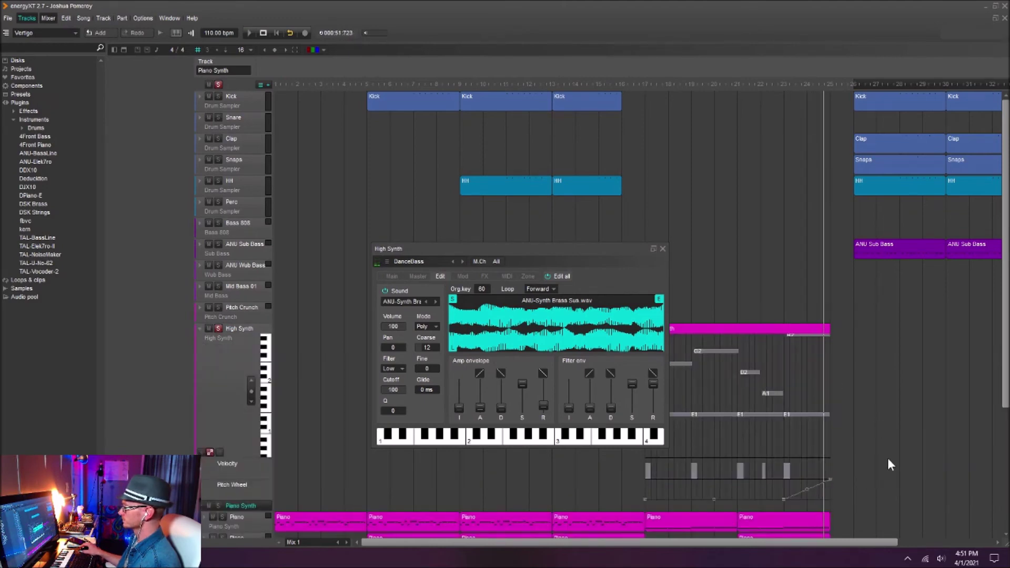
Replay the High Synth clip's ending from just before bar 23 to hear the pitch wheel rise, and close the sampler window.
key("space")
scroll(889, 460, "down", 2)
left_click_drag(856, 376, 845, 359)
left_click(744, 84)
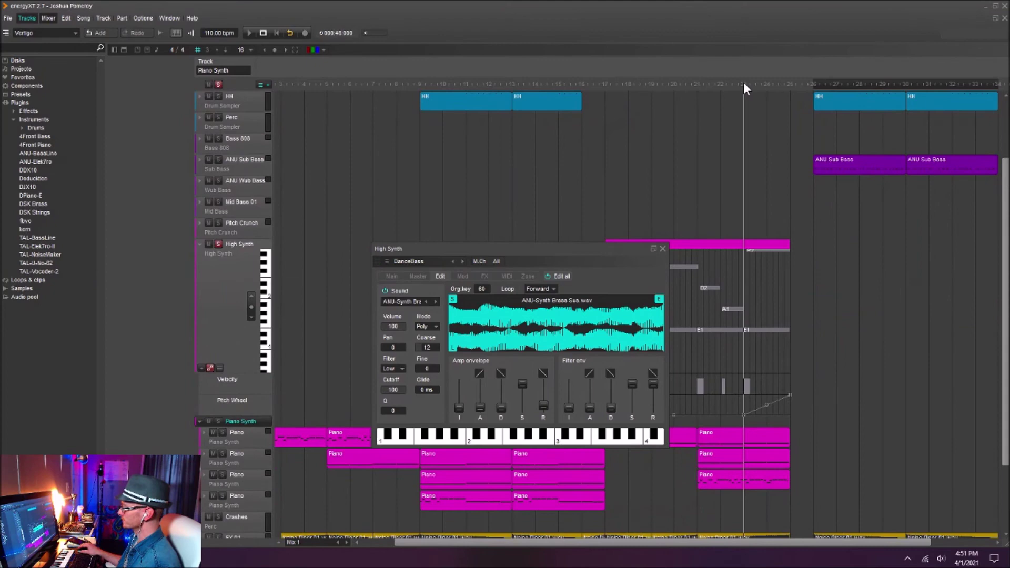
left_click(729, 85)
key("space")
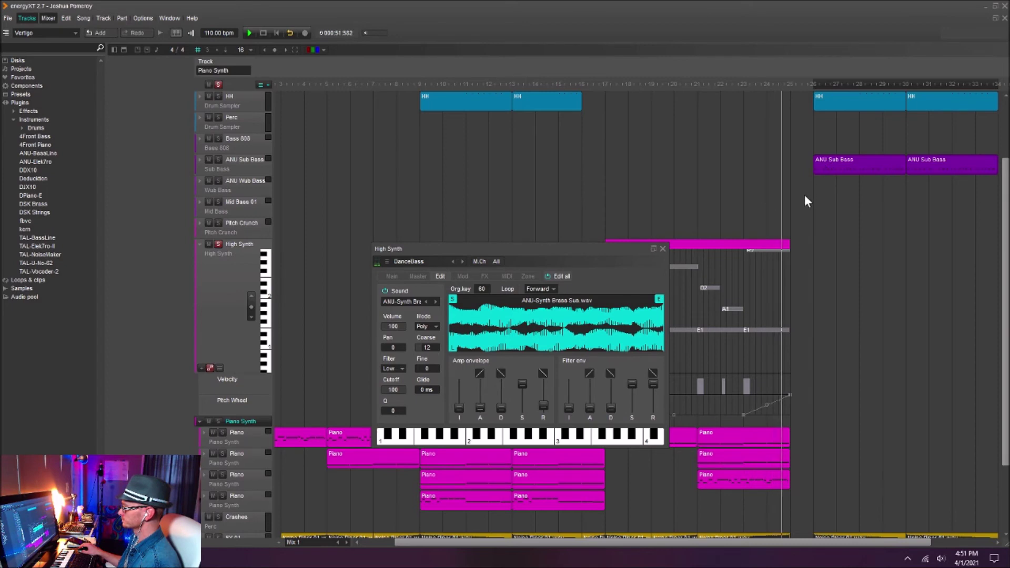
left_click(663, 248)
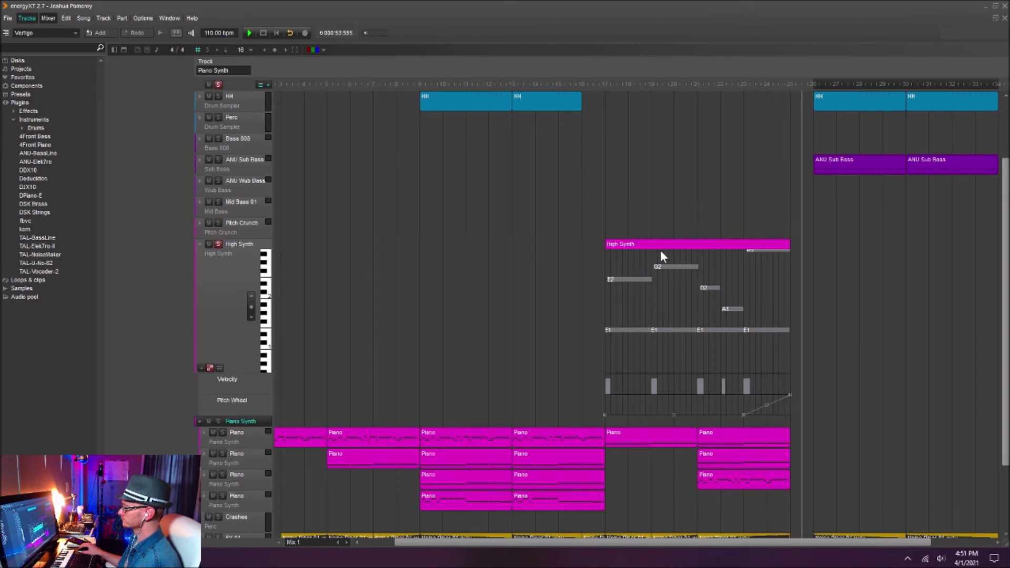
key("space")
Clear all track solos, collapse the High Synth in-track editor, and return the playhead to the song start.
left_click(595, 87)
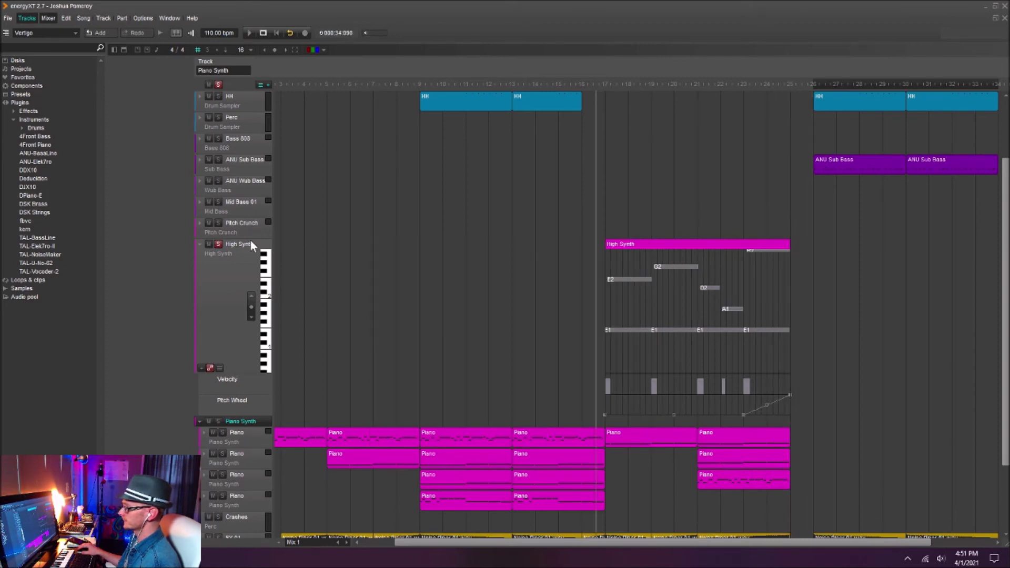
left_click(216, 85)
left_click(200, 243)
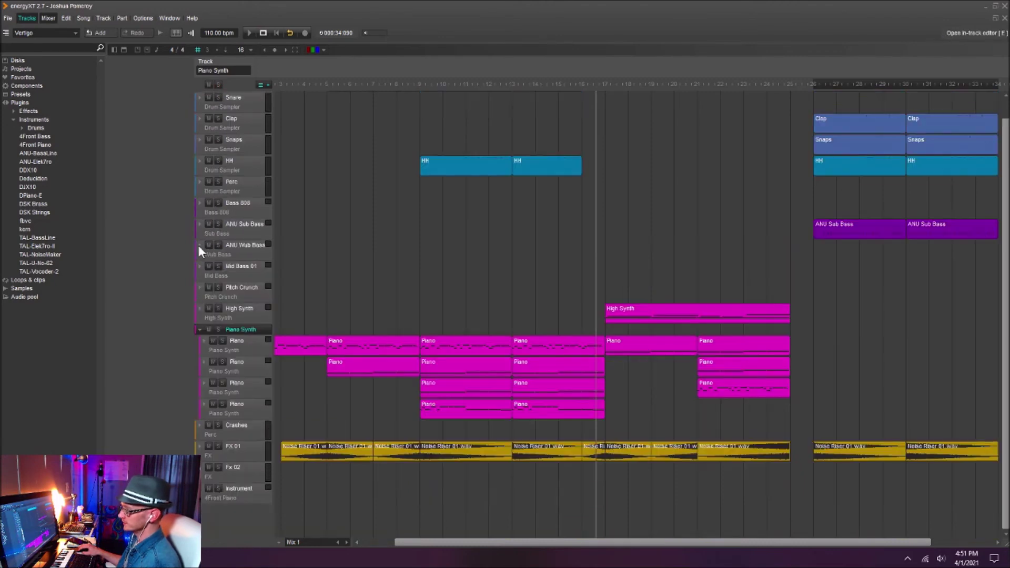
key("Home")
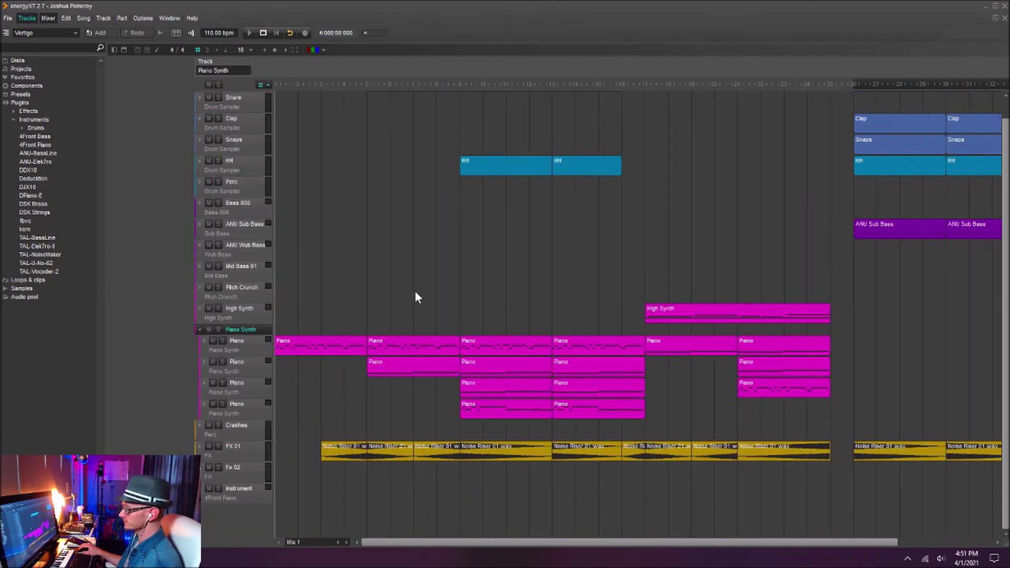
Play the drum and sub bass section from just before bar 26, and restart playback from the song start with the full arrangement in view.
left_click(843, 89)
key("space")
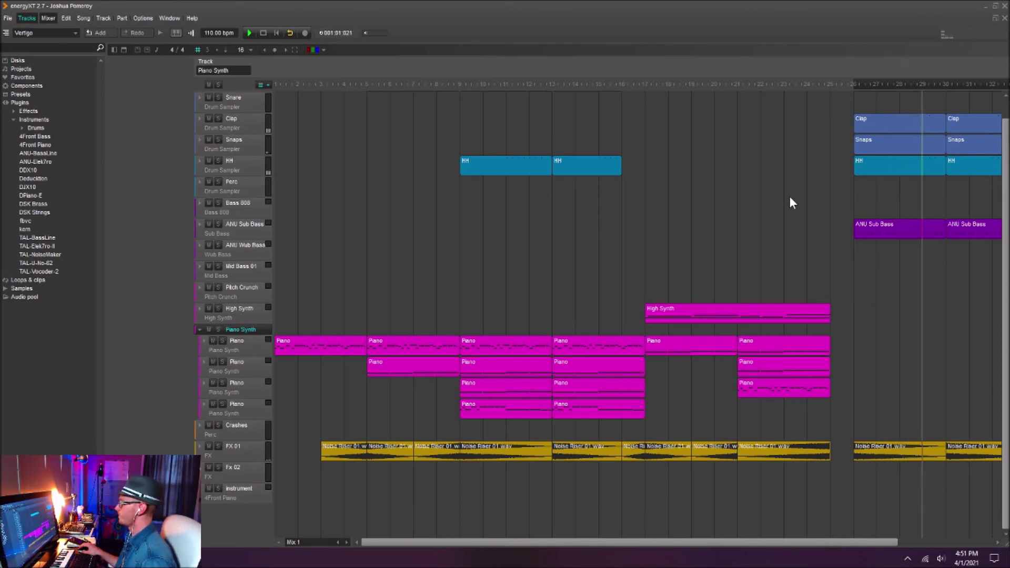
key("Home")
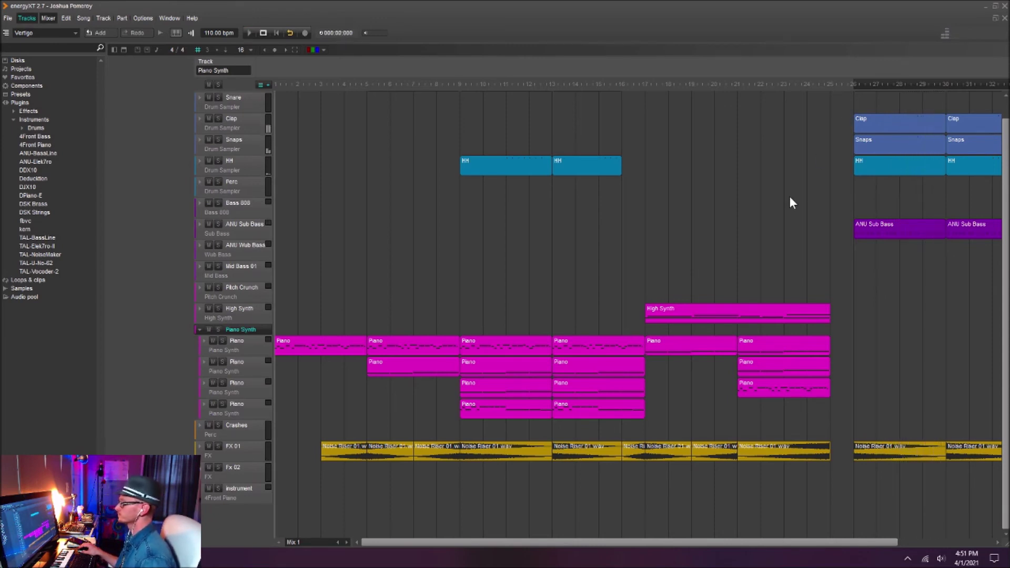
scroll(503, 256, "down", 1)
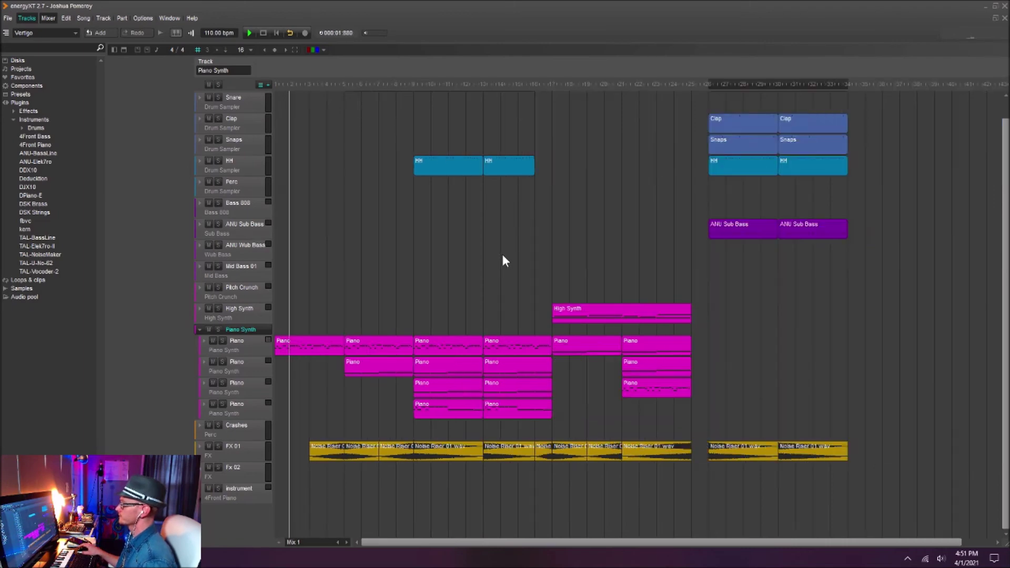
scroll(756, 276, "up", 1)
left_click_drag(773, 281, 873, 355)
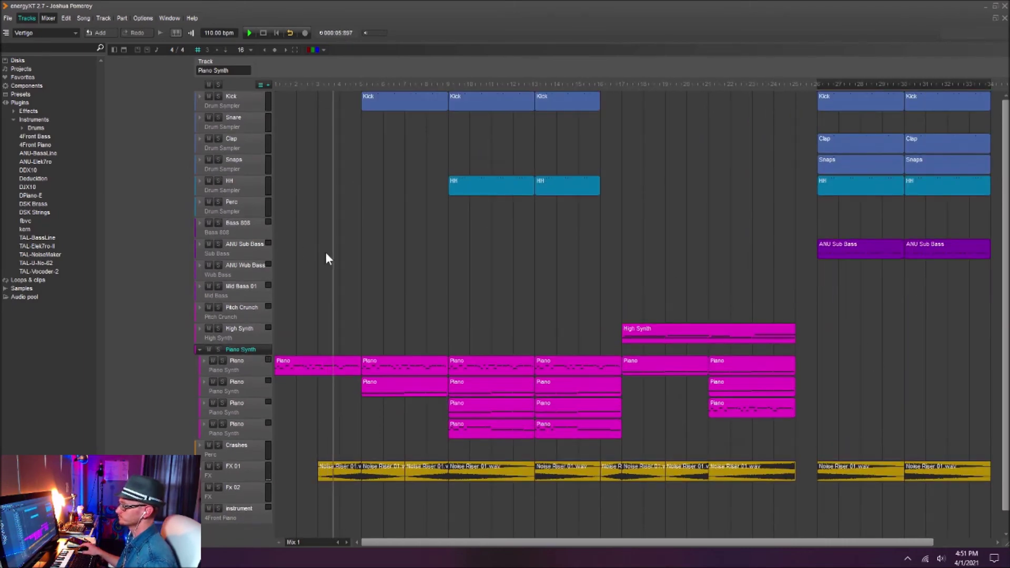